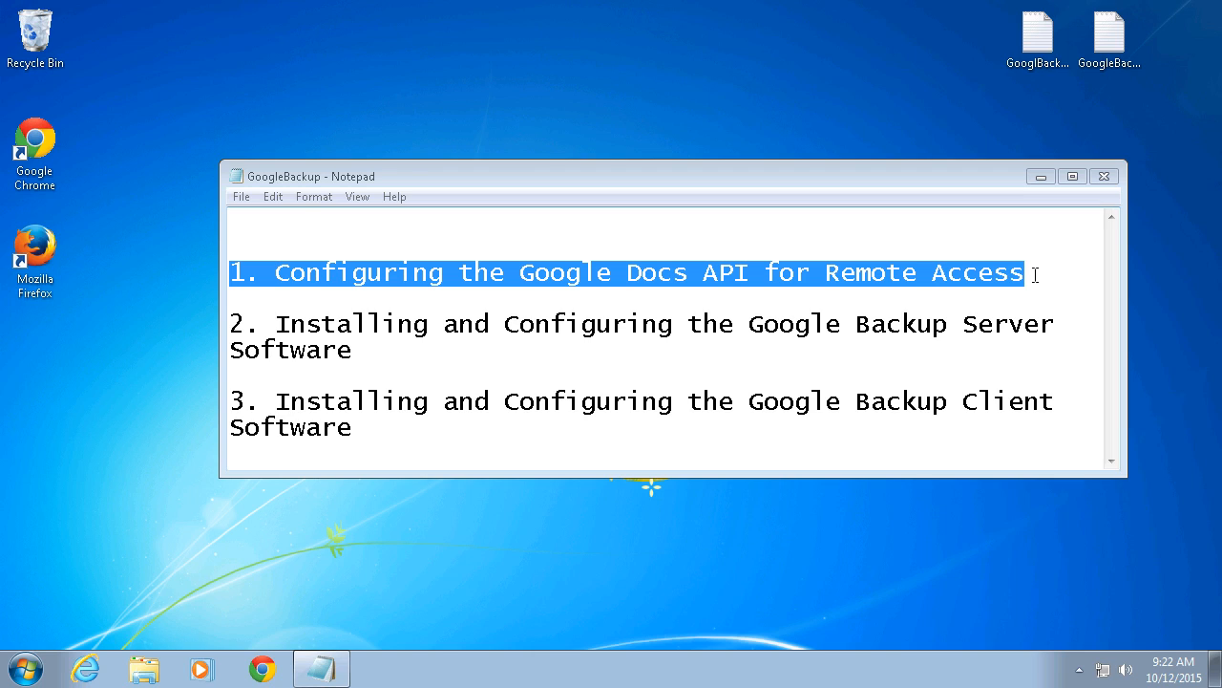
Switch to Google Chrome and sign in to Gmail with the remembered account and its saved password.
left_click(262, 667)
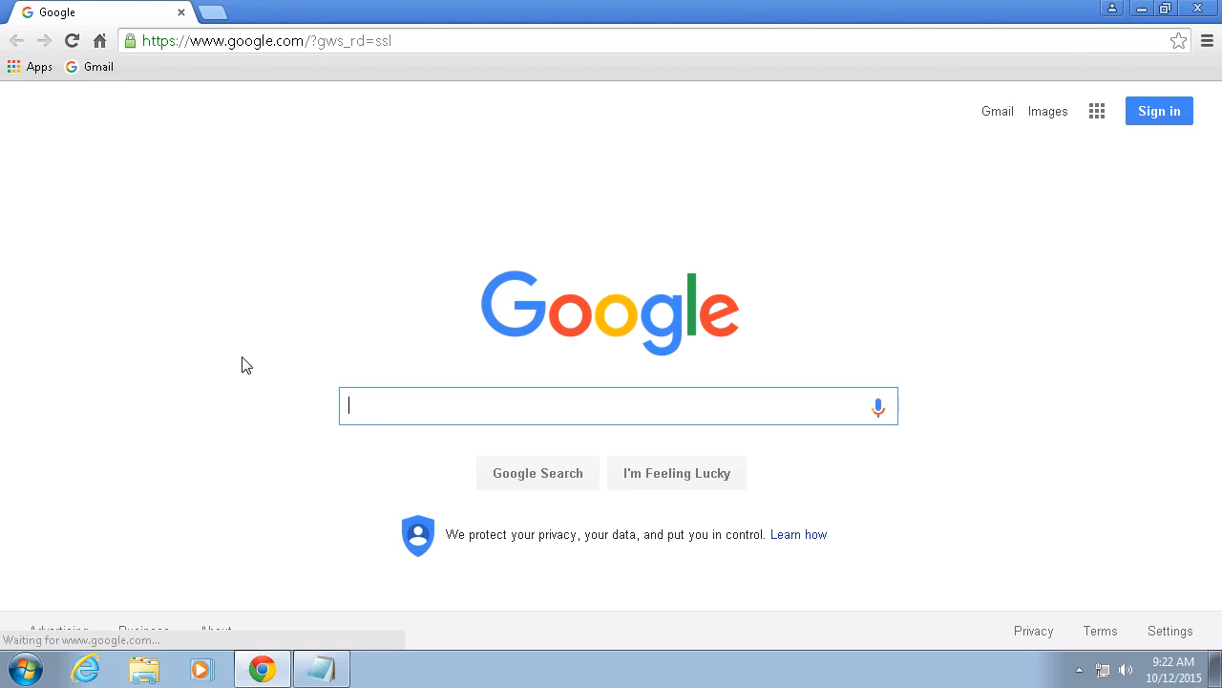
left_click(87, 67)
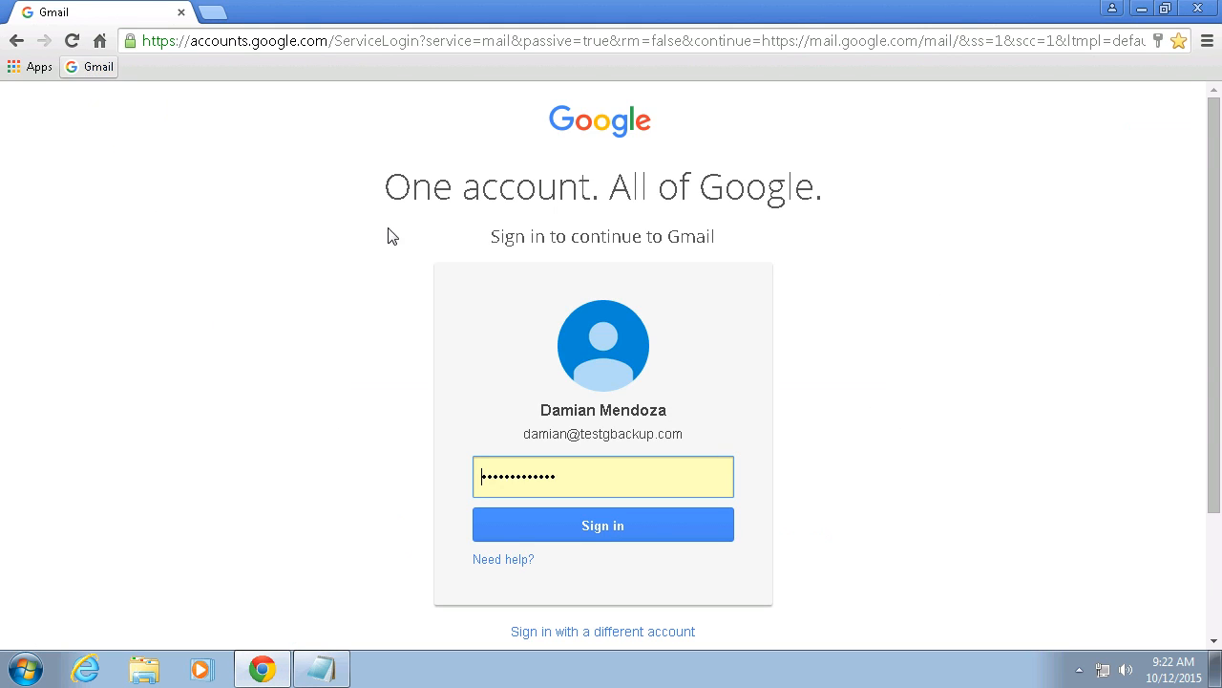
left_click(610, 526)
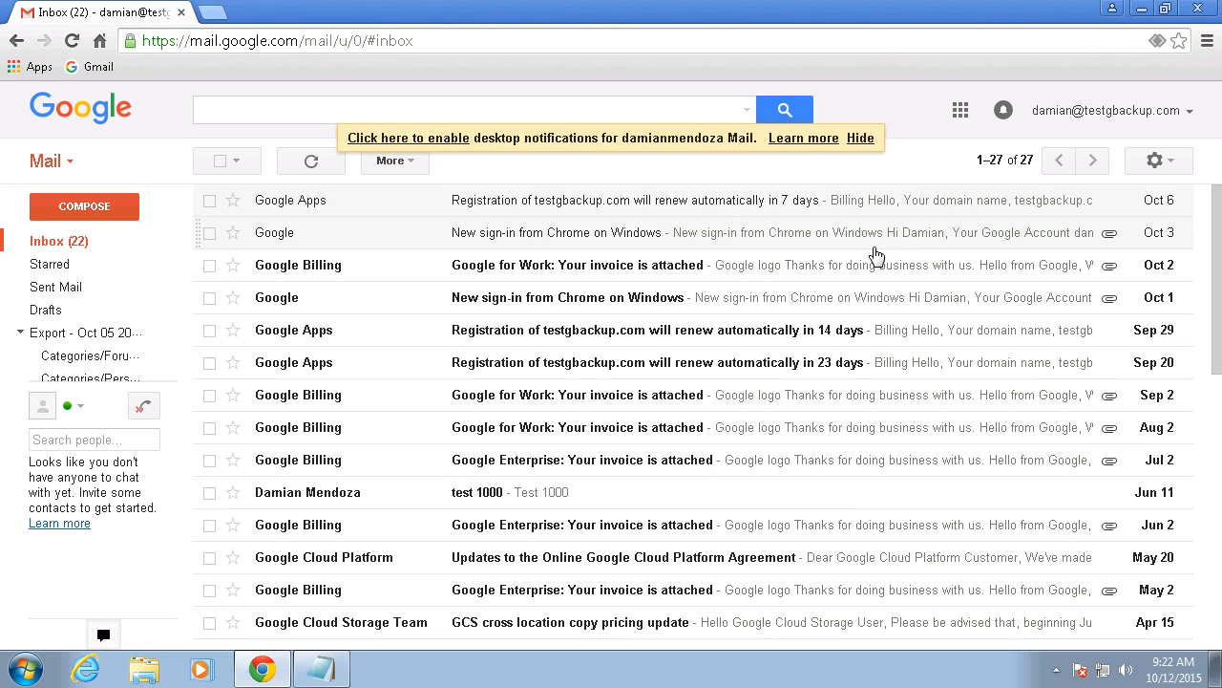
left_click(214, 15)
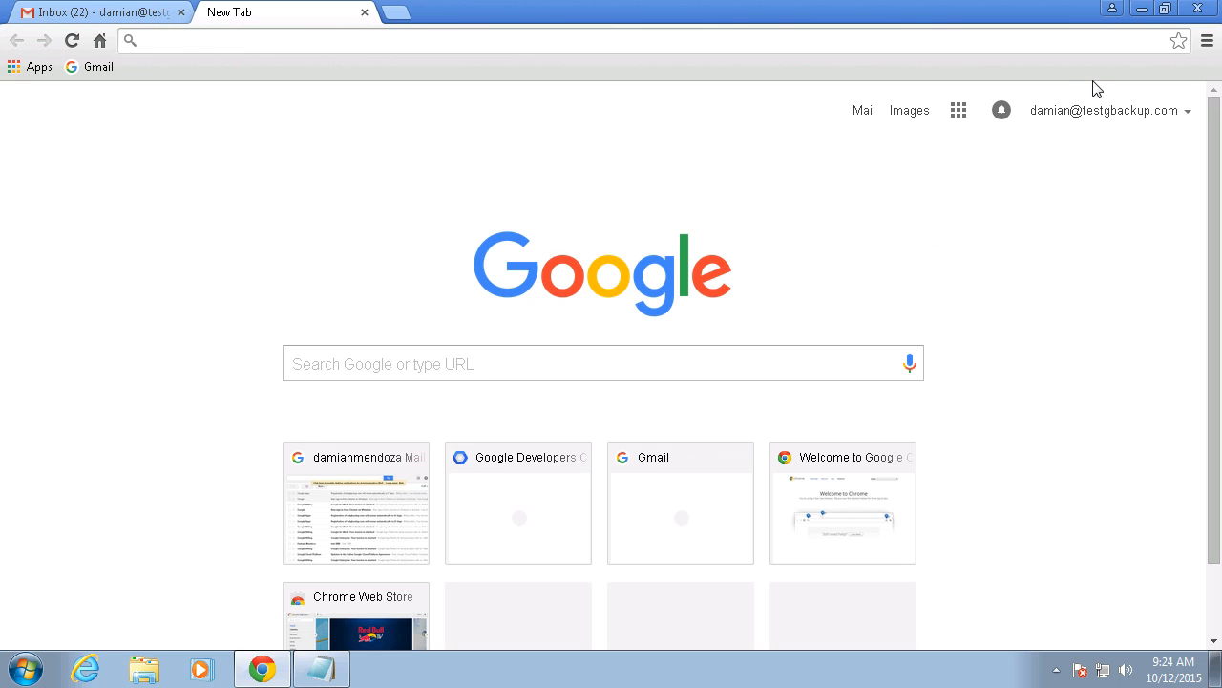
left_click(1142, 9)
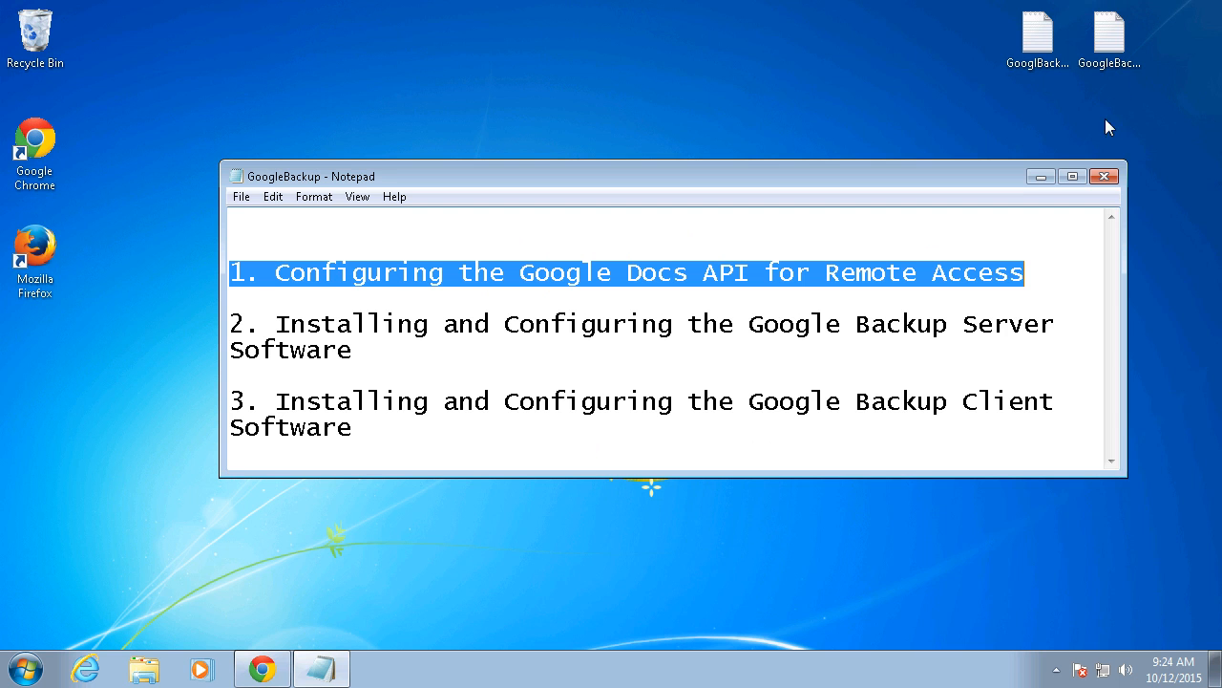
double_click(1038, 36)
left_click_drag(865, 177, 854, 163)
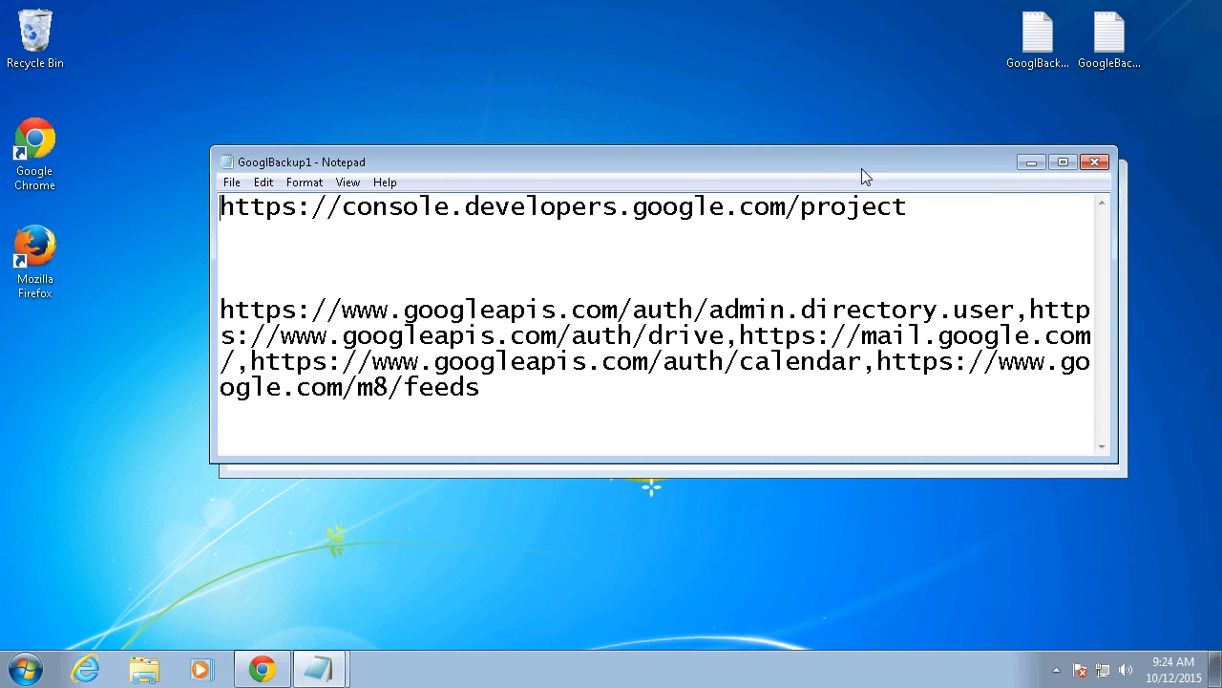
left_click_drag(911, 207, 219, 207)
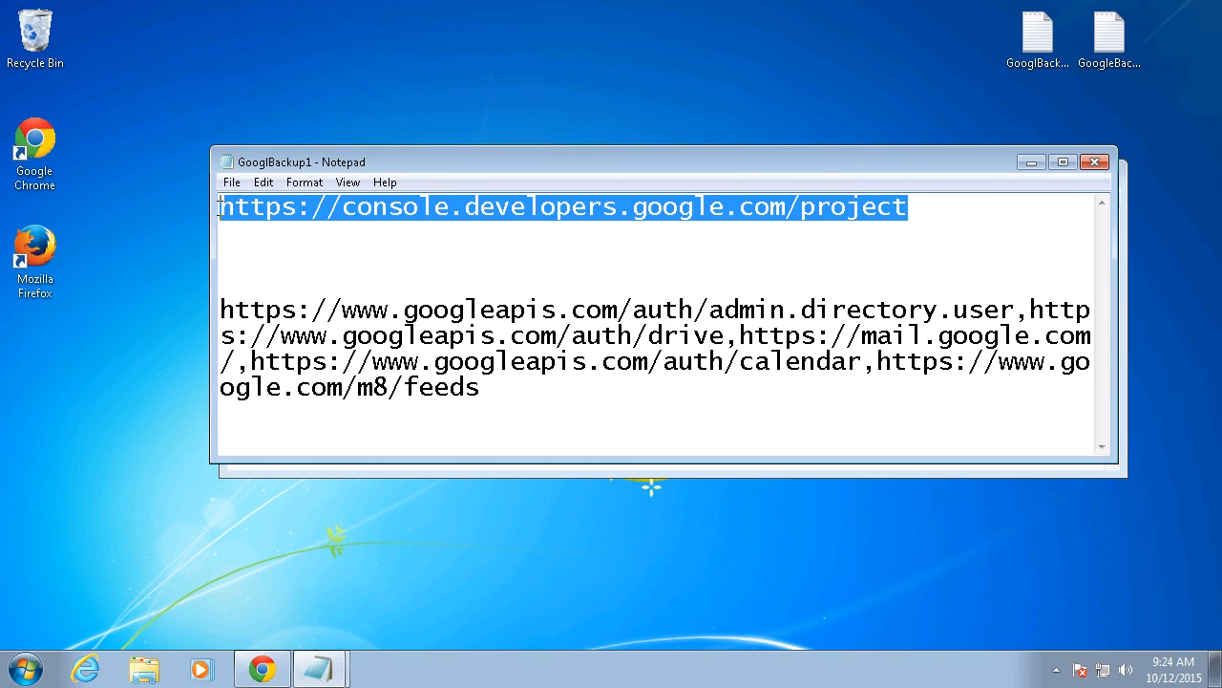
right_click(260, 208)
left_click(311, 273)
Switch back to Chrome and load the copied Developers Console projects address in the new tab.
left_click(262, 669)
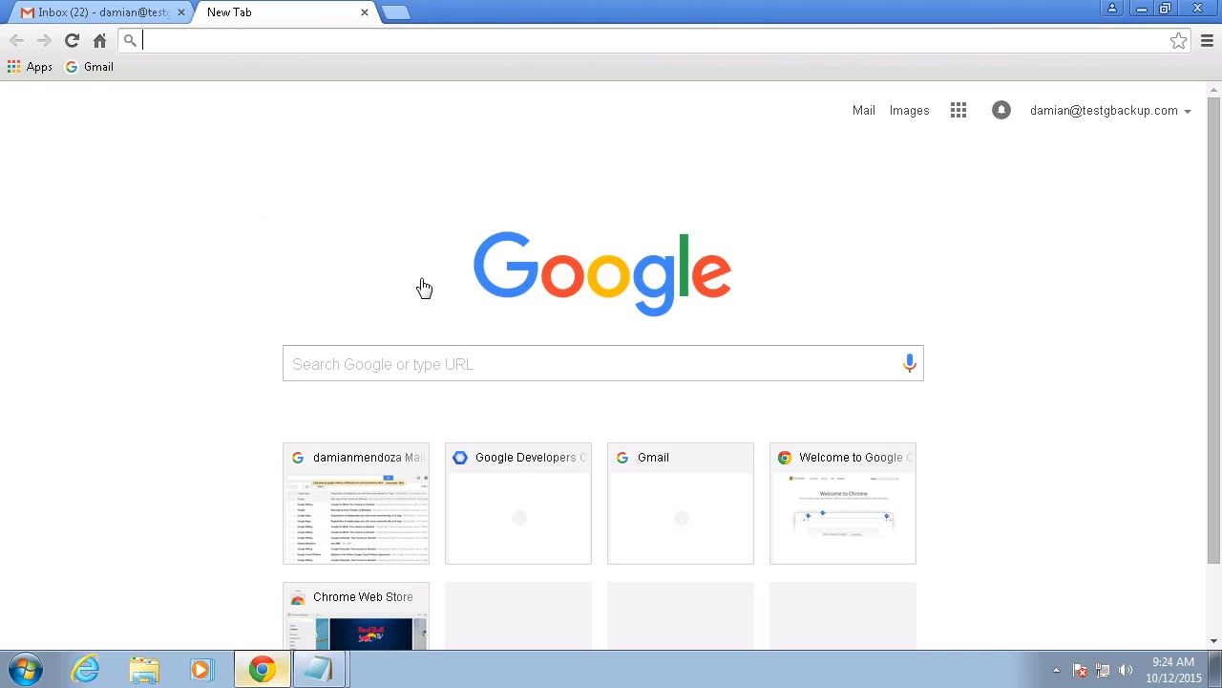
right_click(316, 41)
left_click(372, 130)
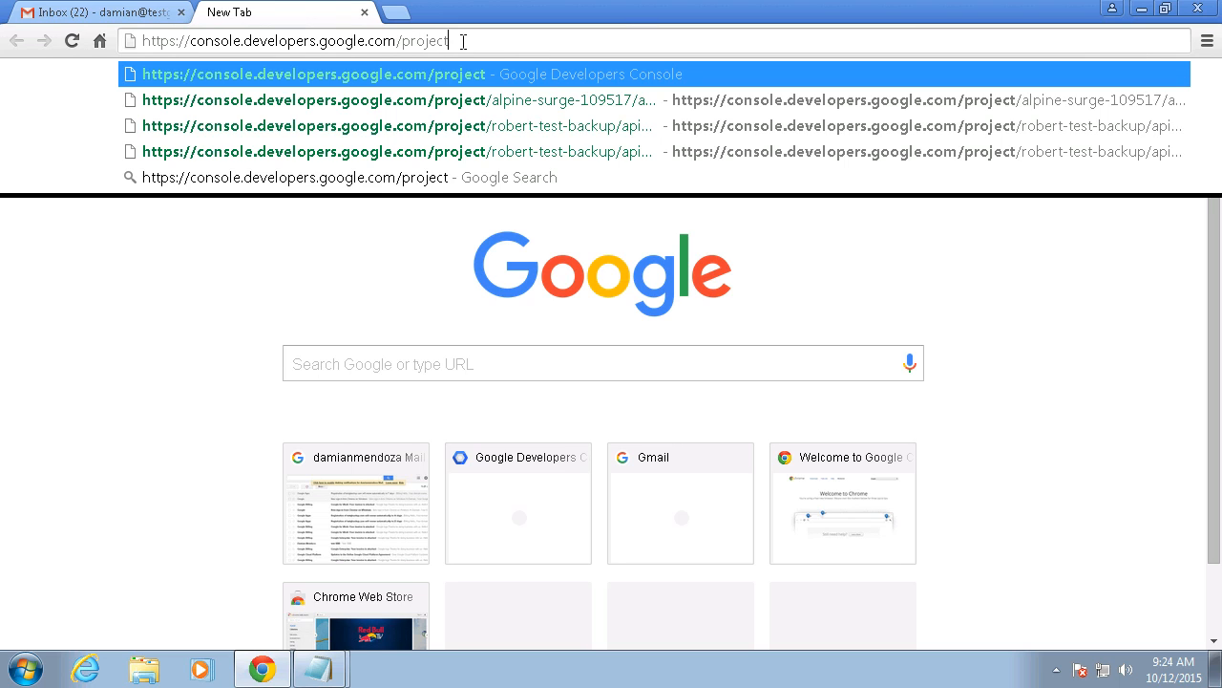
key("Return")
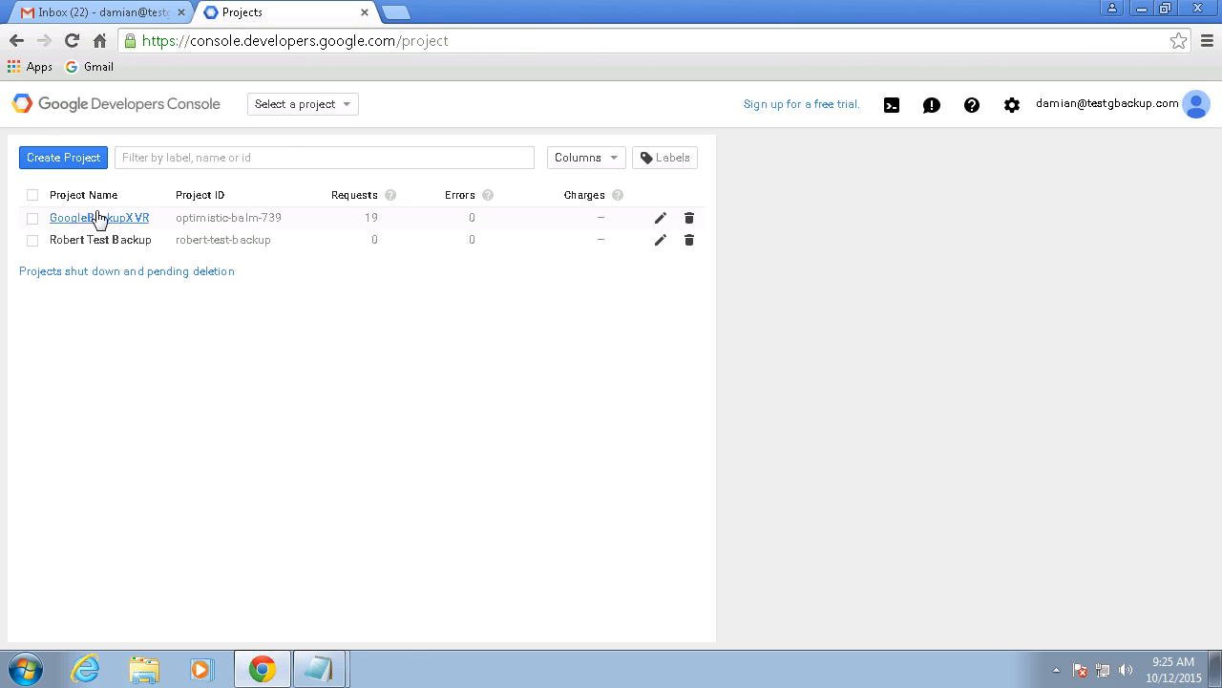
Create a new project named Test Backup and minimize the activities list.
left_click(71, 153)
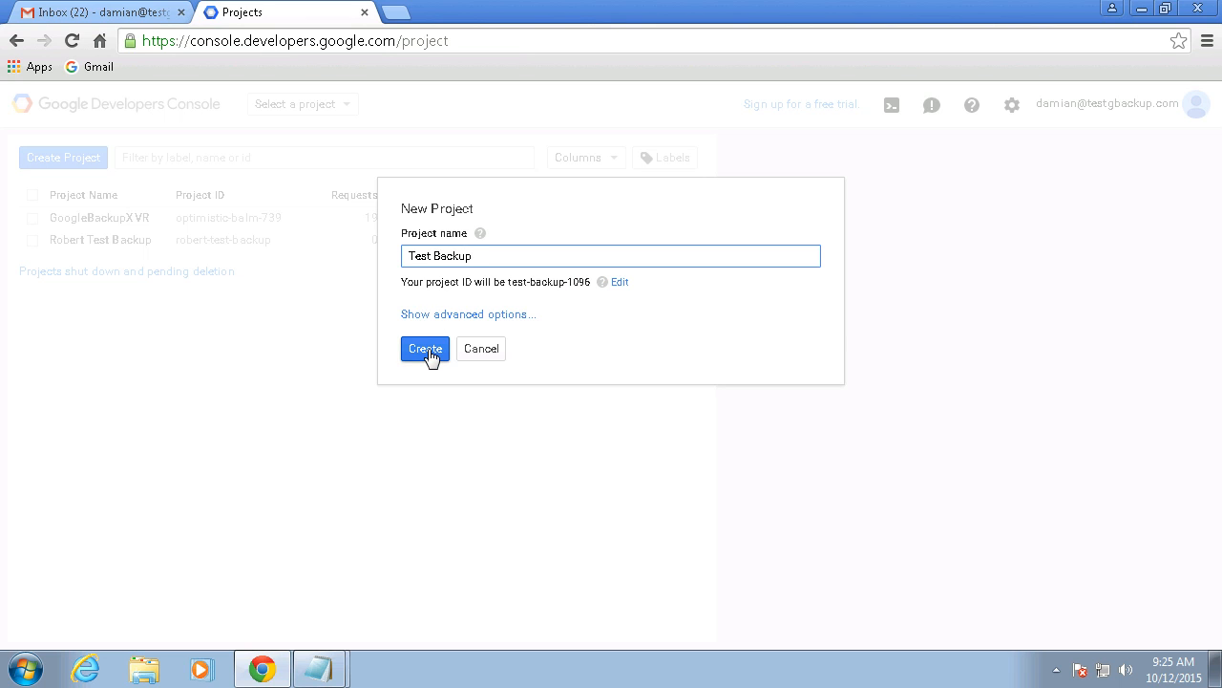
left_click(426, 349)
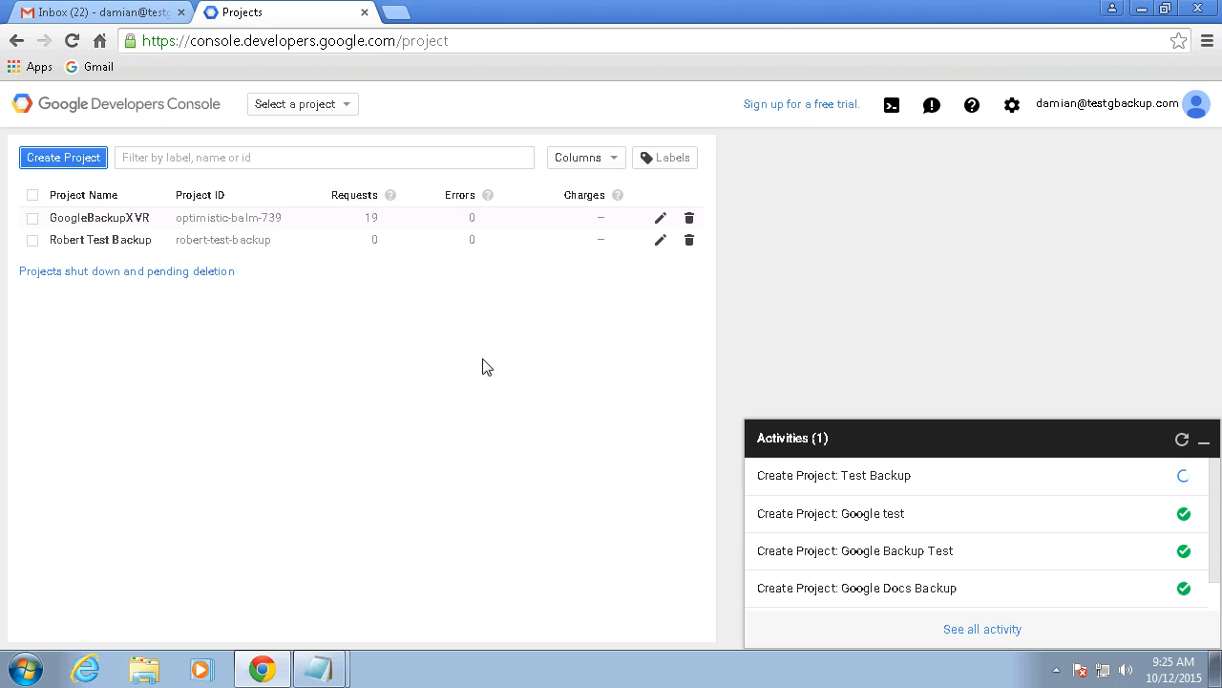
left_click(1204, 440)
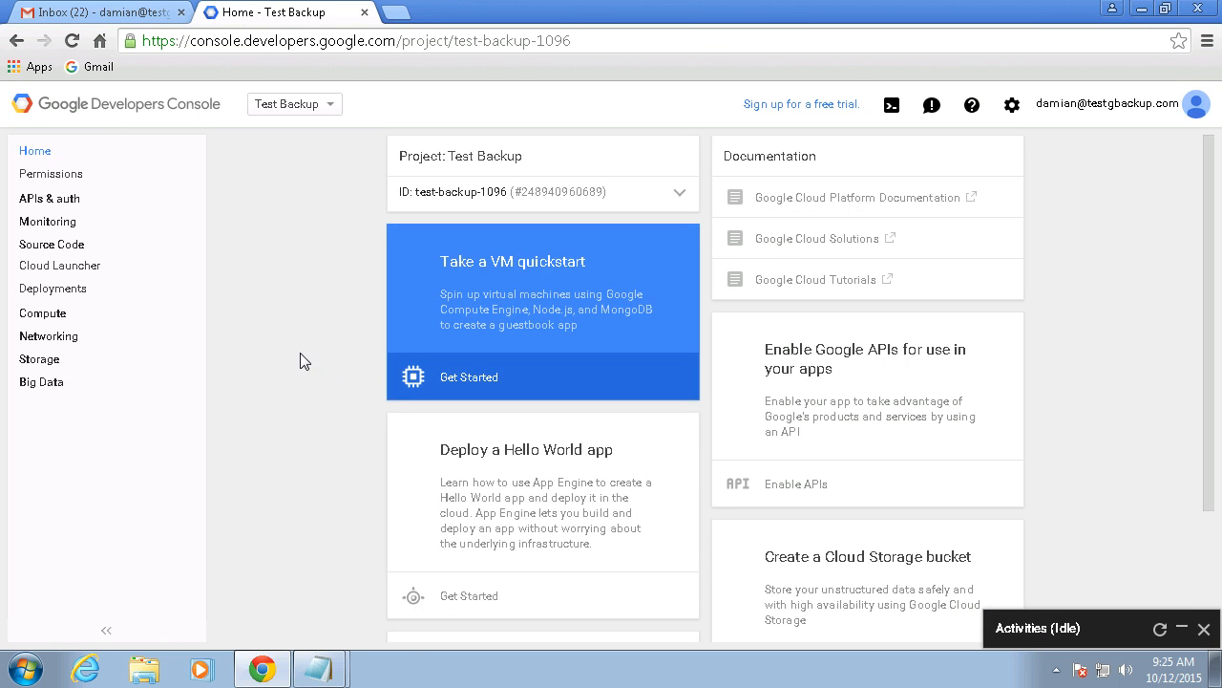
Enable the Drive API for the Test Backup project and return to the API library.
left_click(48, 200)
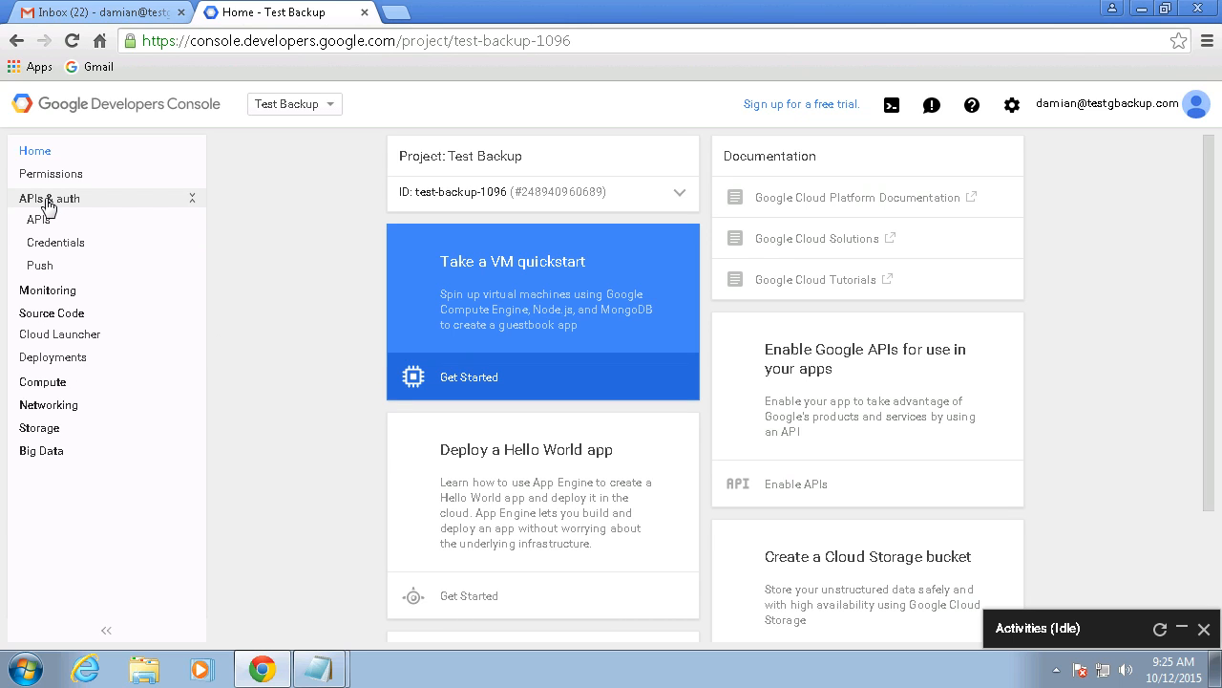
left_click(38, 221)
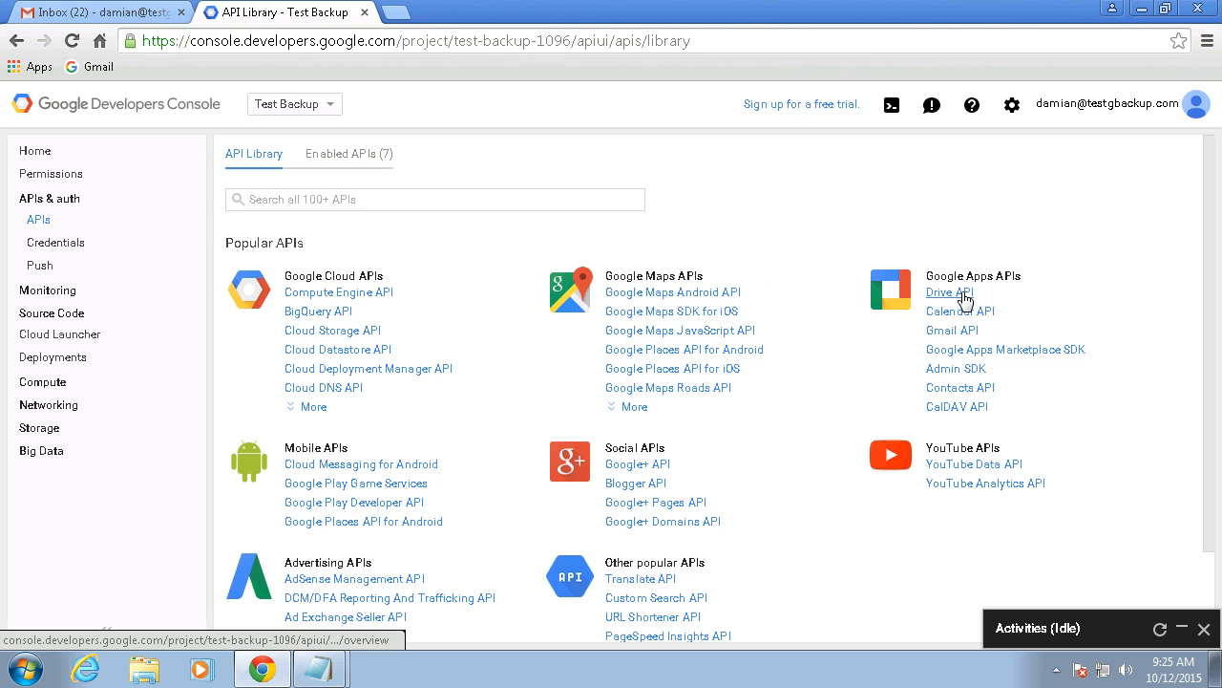
left_click(965, 299)
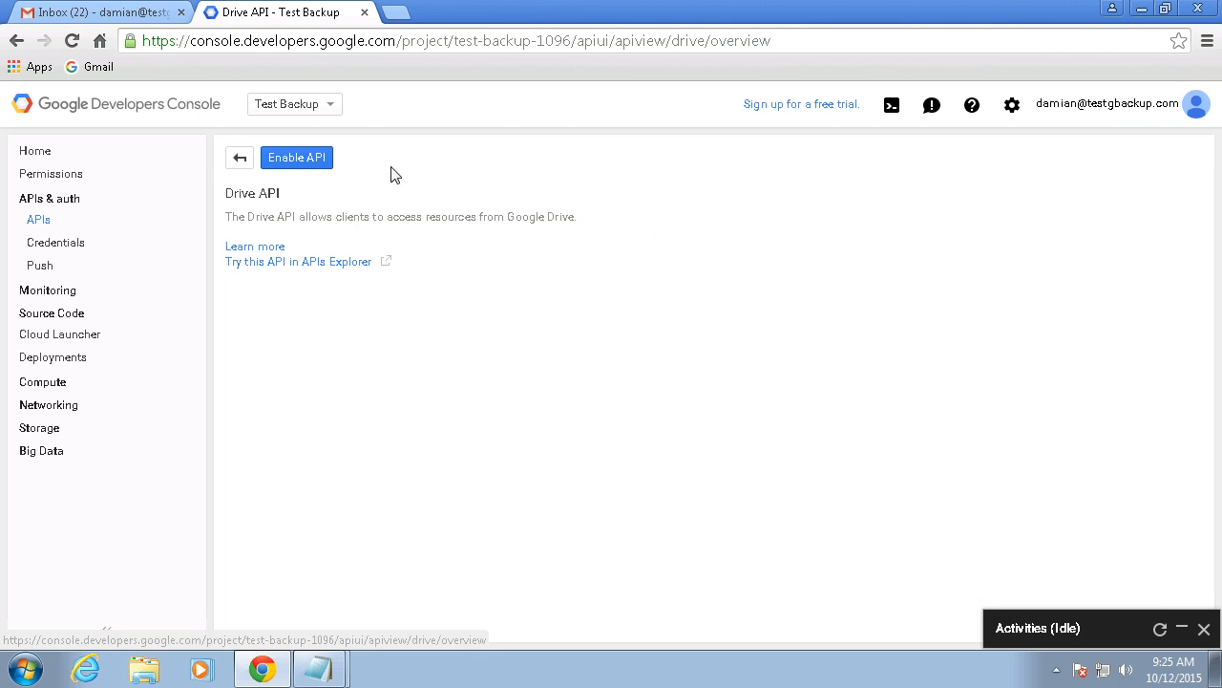
left_click(295, 162)
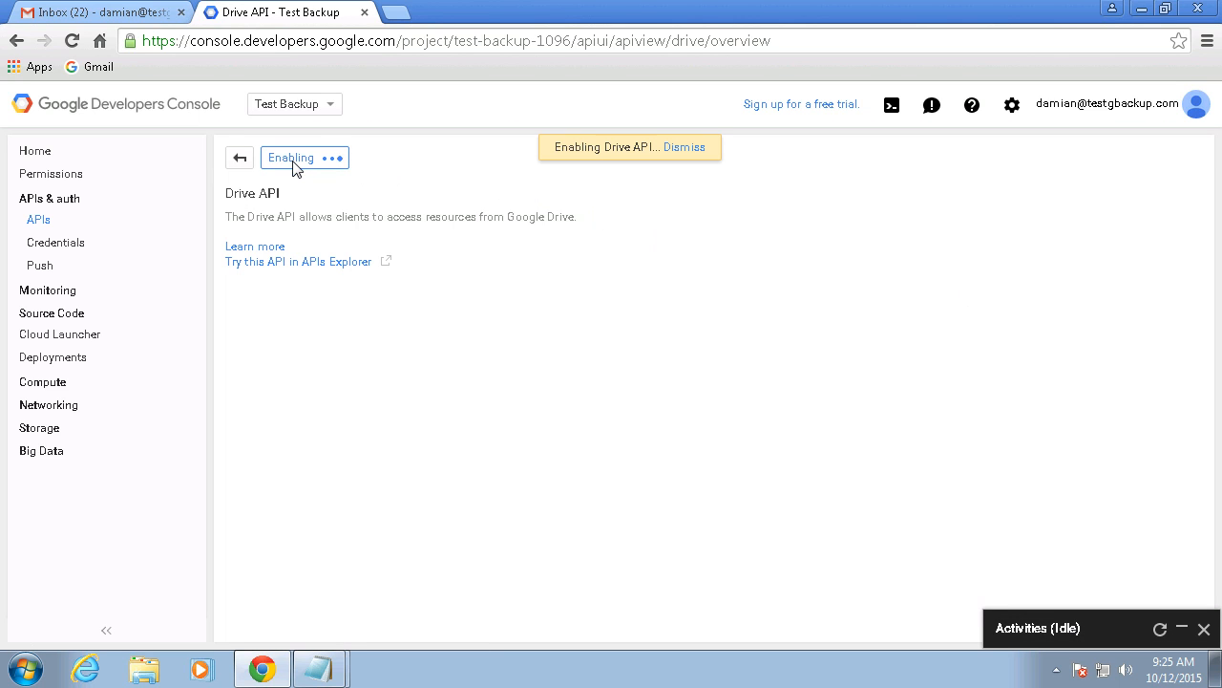
left_click(239, 160)
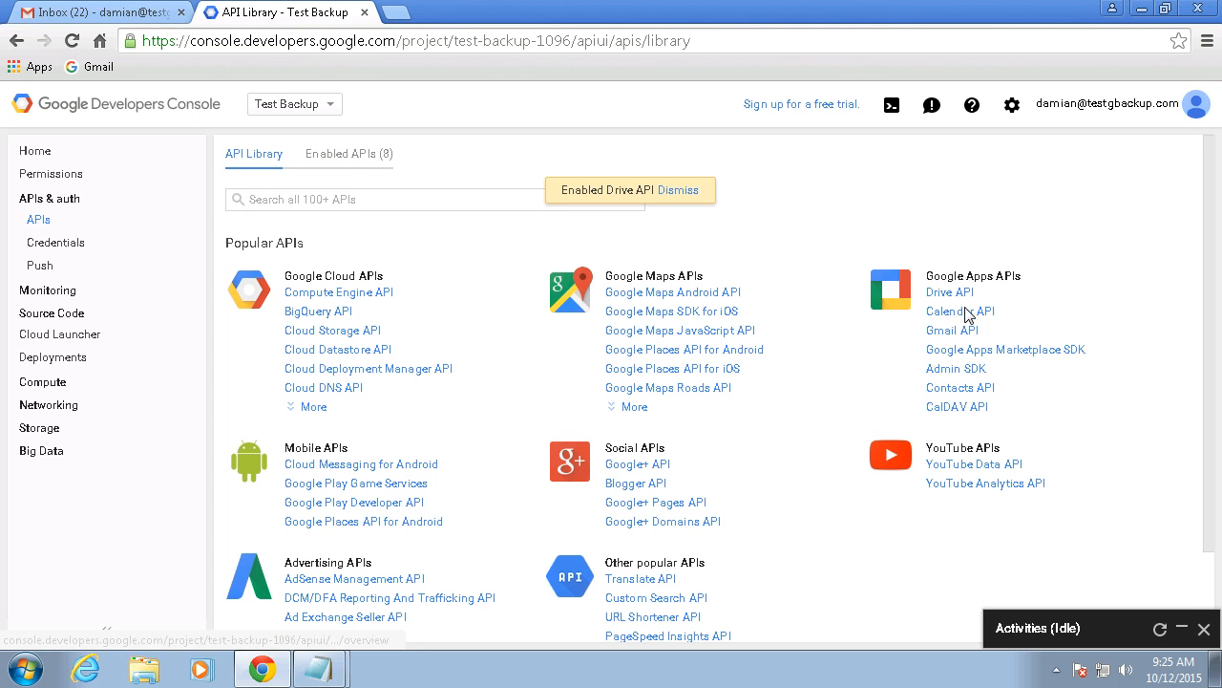
Enable the Calendar API and the Gmail API for the project, returning to the API library after each.
left_click(968, 318)
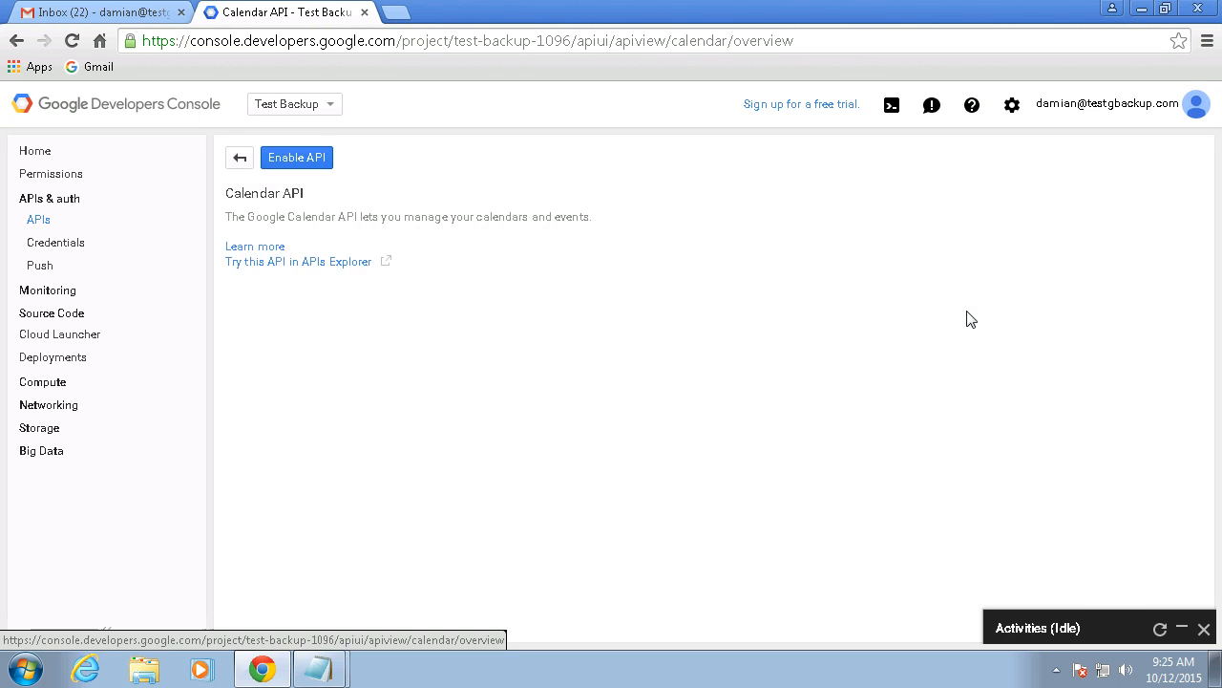
left_click(308, 162)
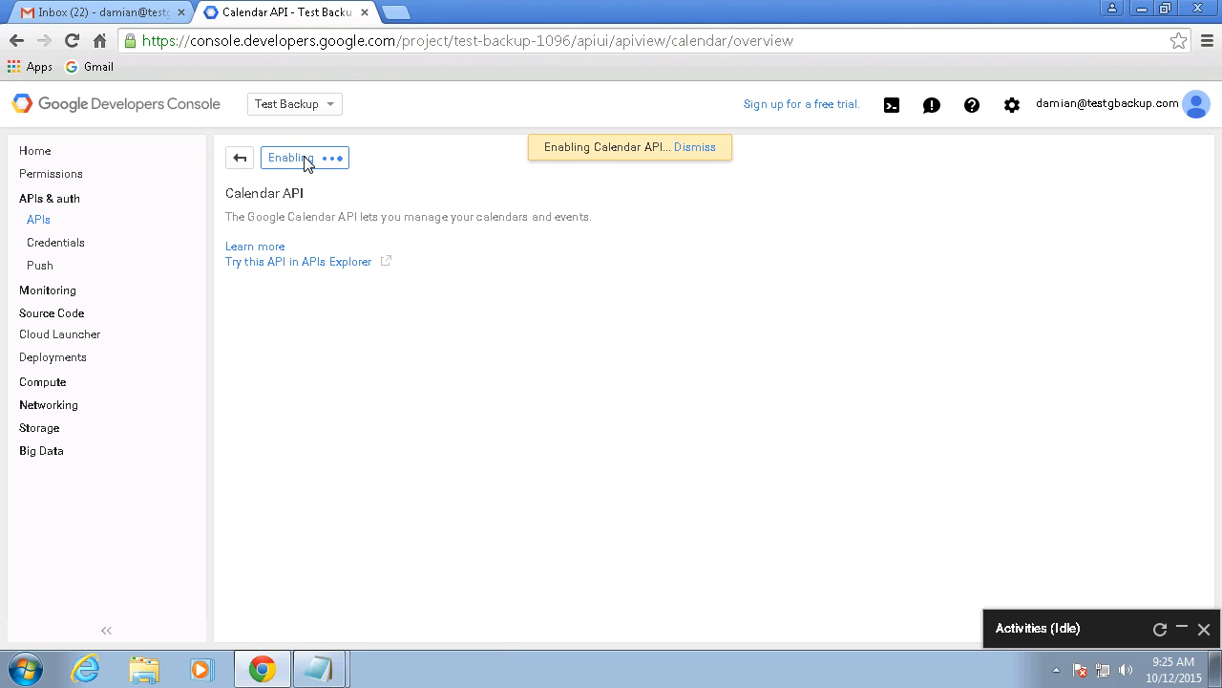
left_click(240, 158)
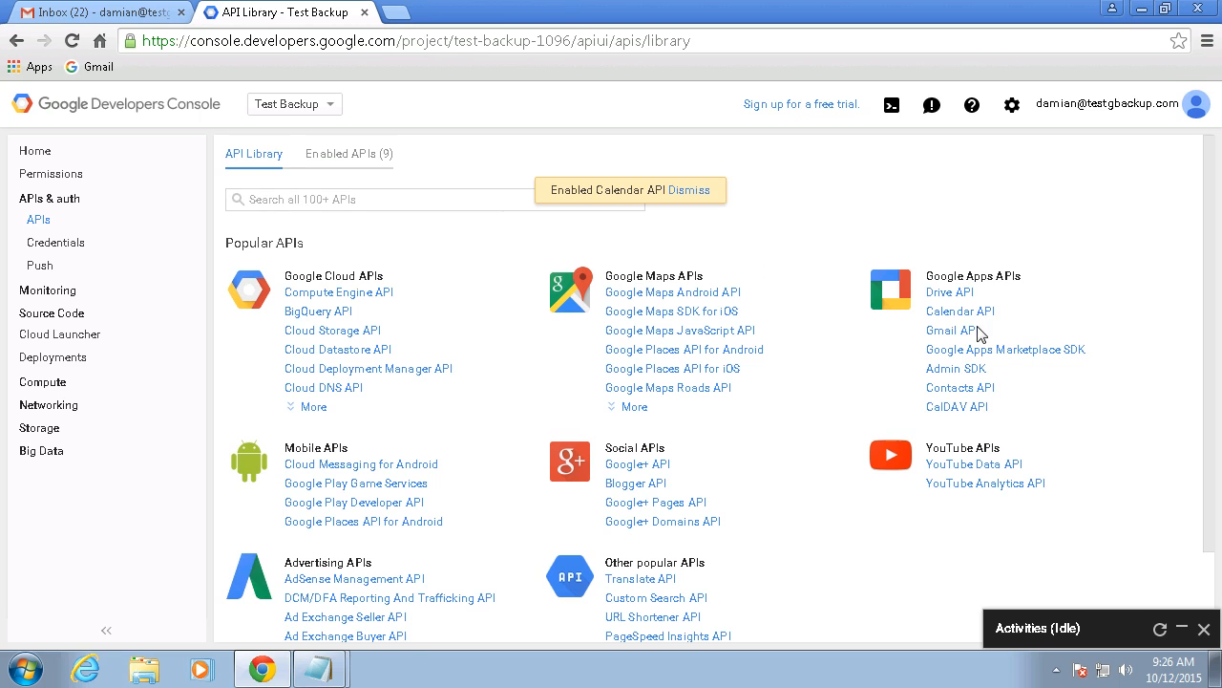
left_click(969, 330)
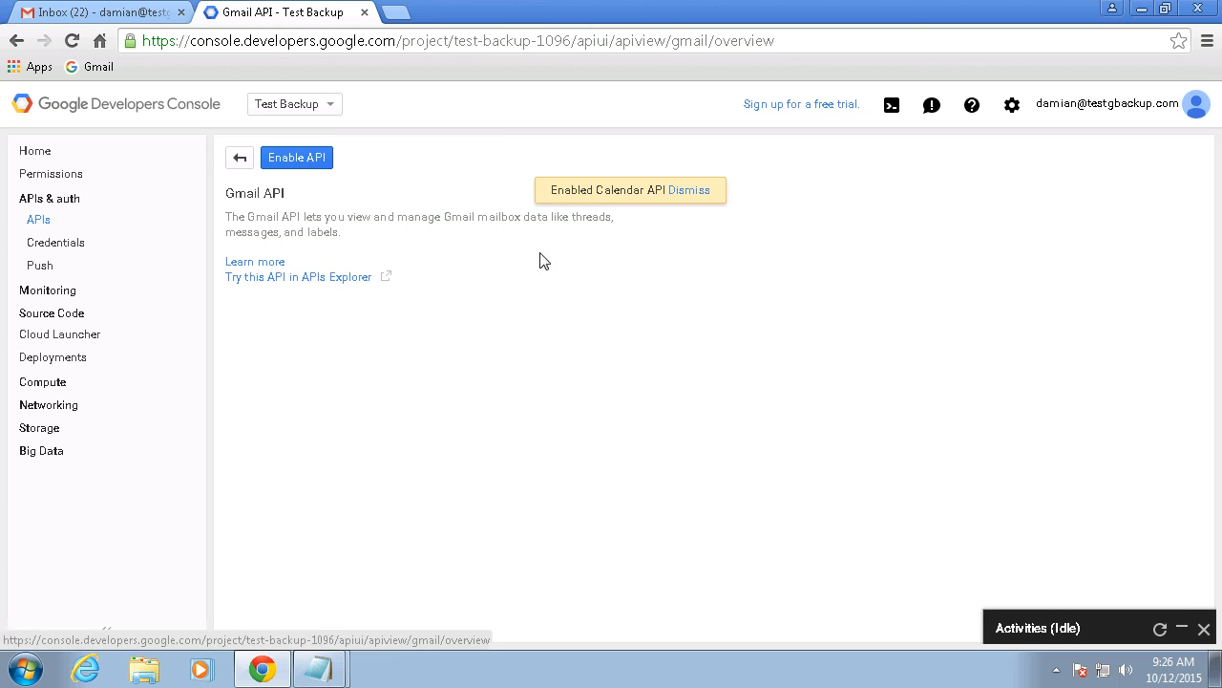
left_click(293, 159)
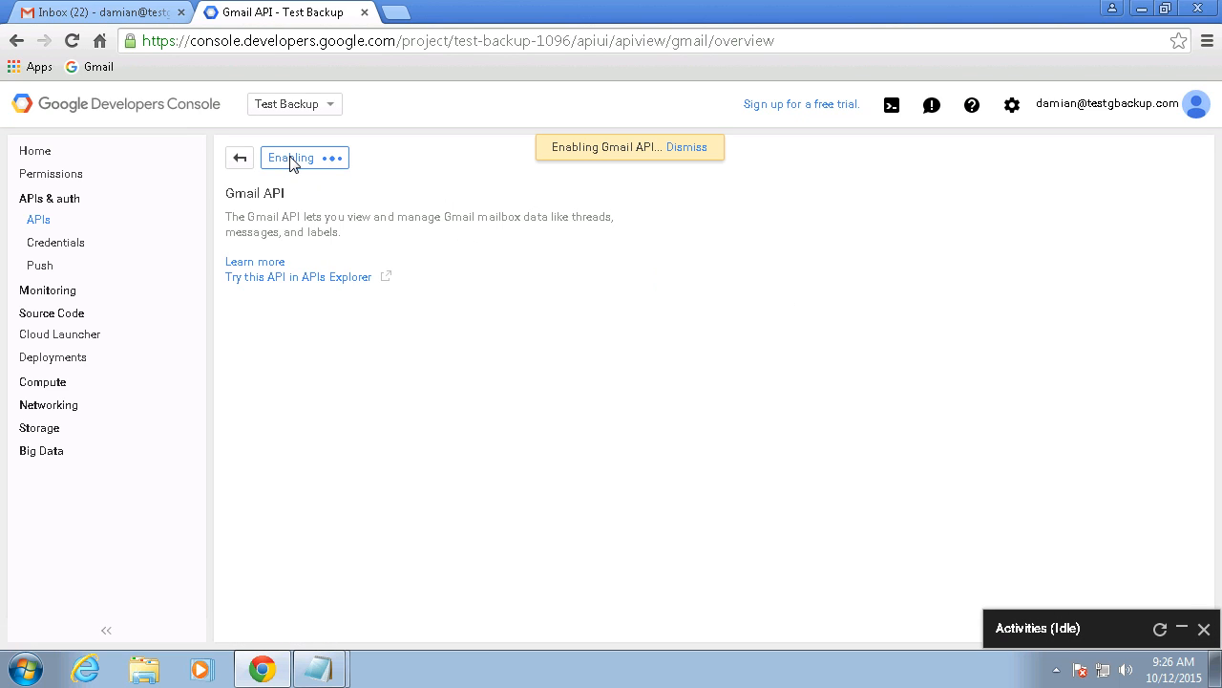
left_click(240, 158)
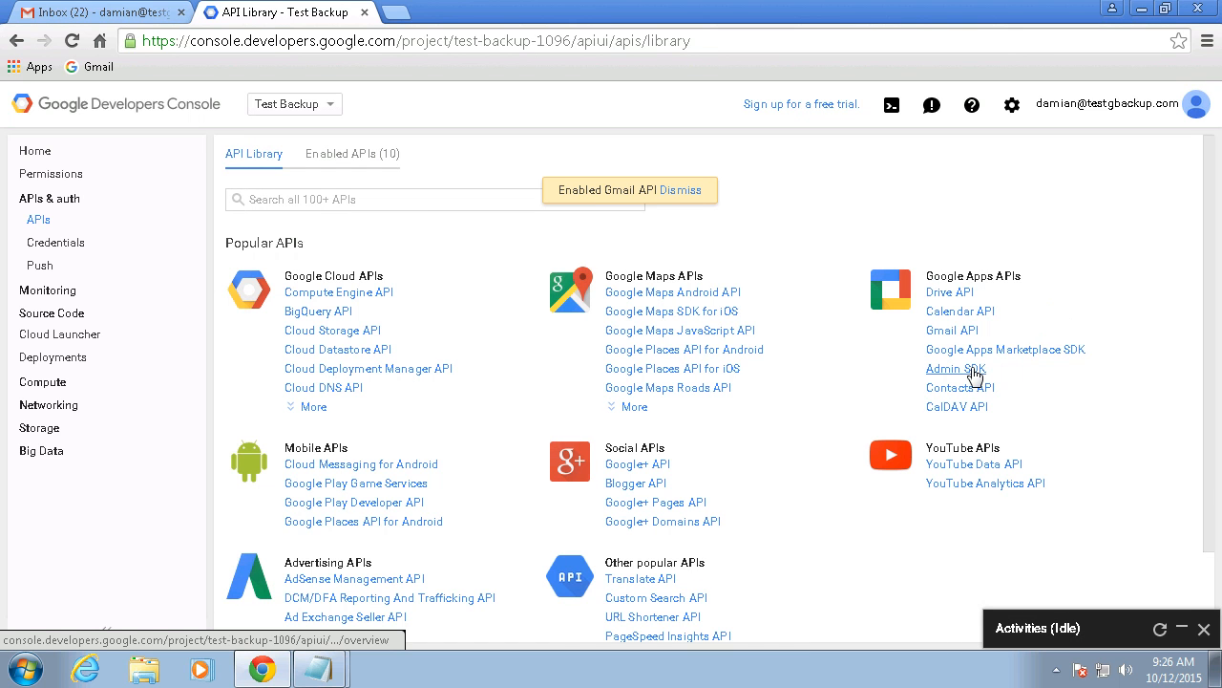
Enable the Admin SDK and the Contacts API for the project, returning to the API library after each.
left_click(974, 373)
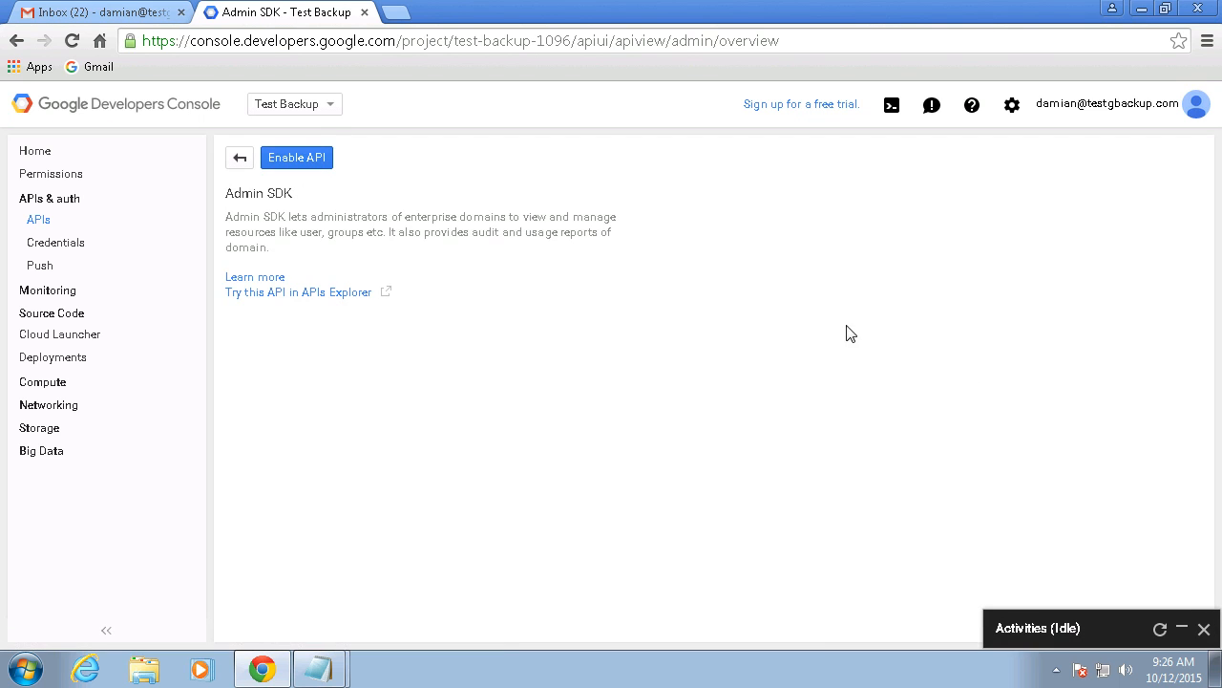
left_click(289, 164)
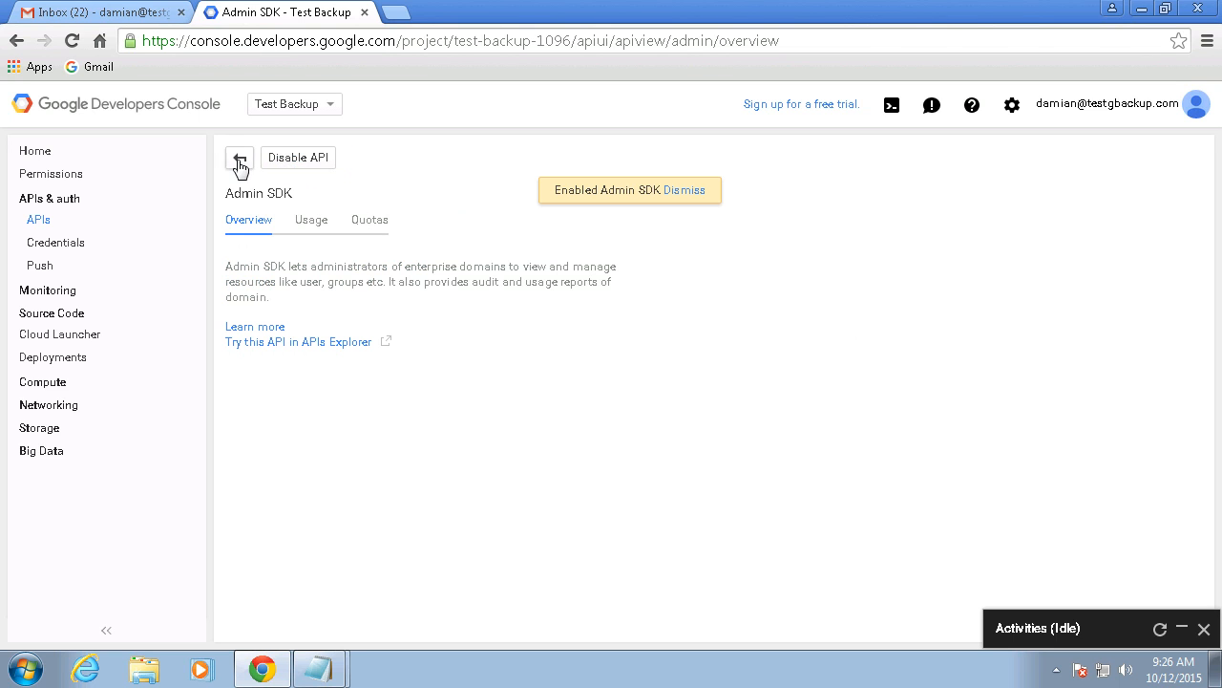
left_click(240, 159)
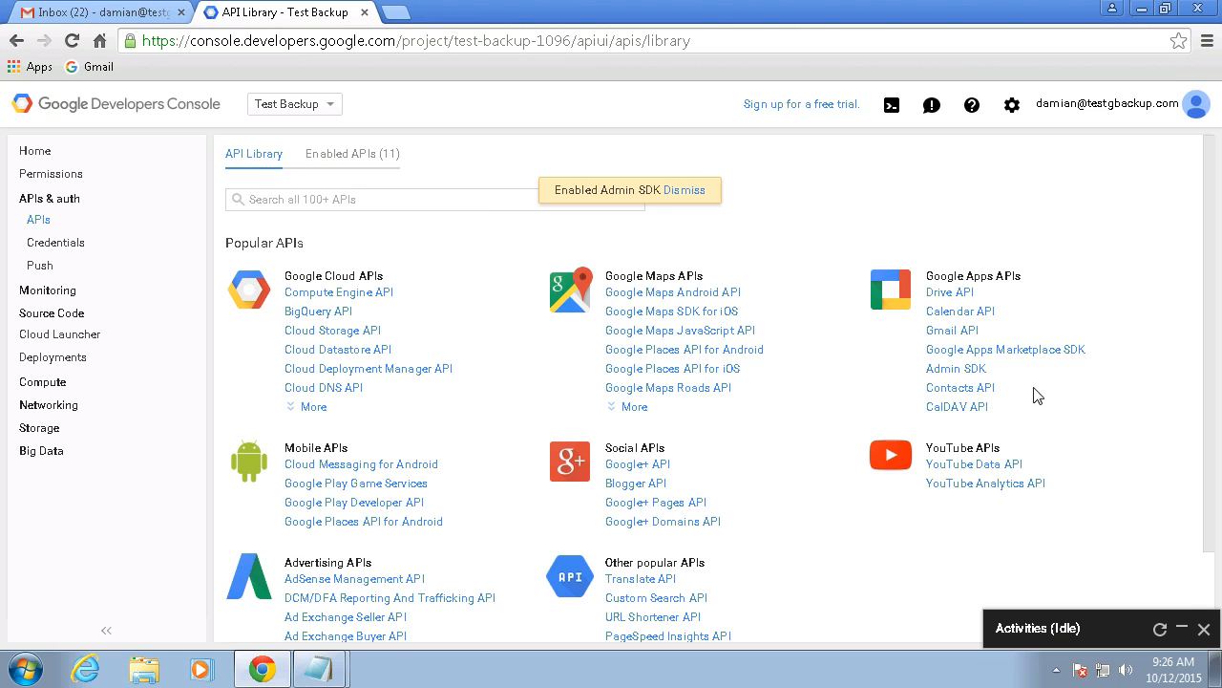
left_click(978, 388)
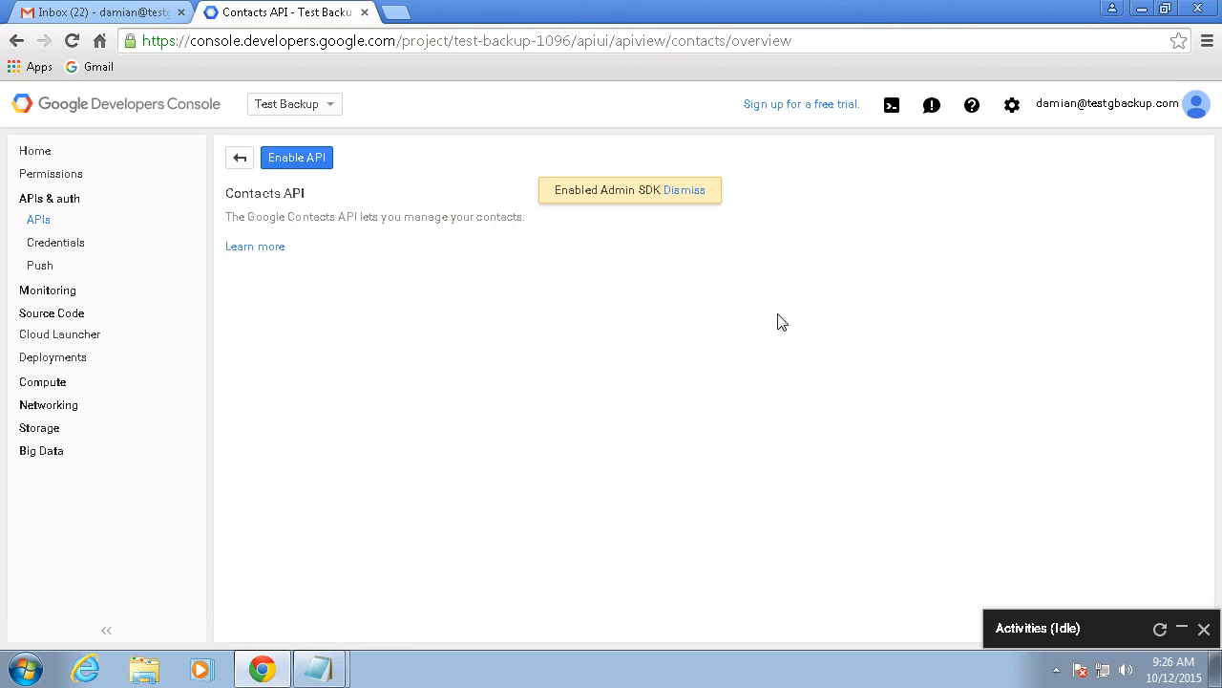
left_click(299, 159)
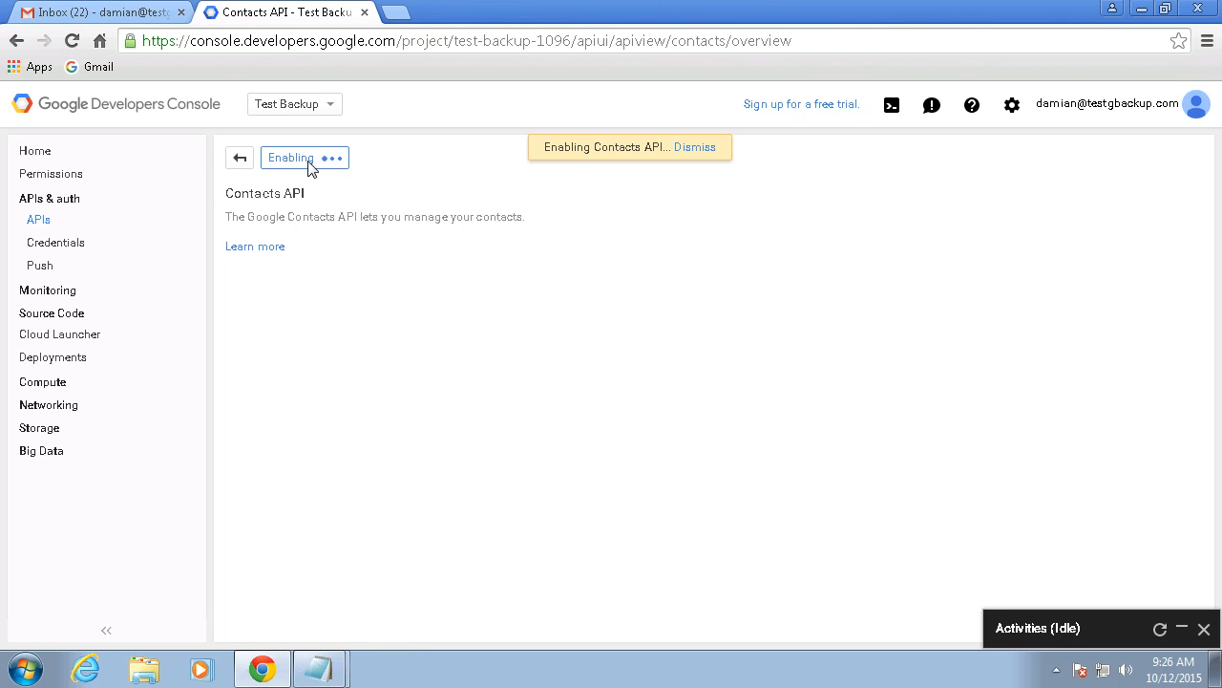
left_click(241, 160)
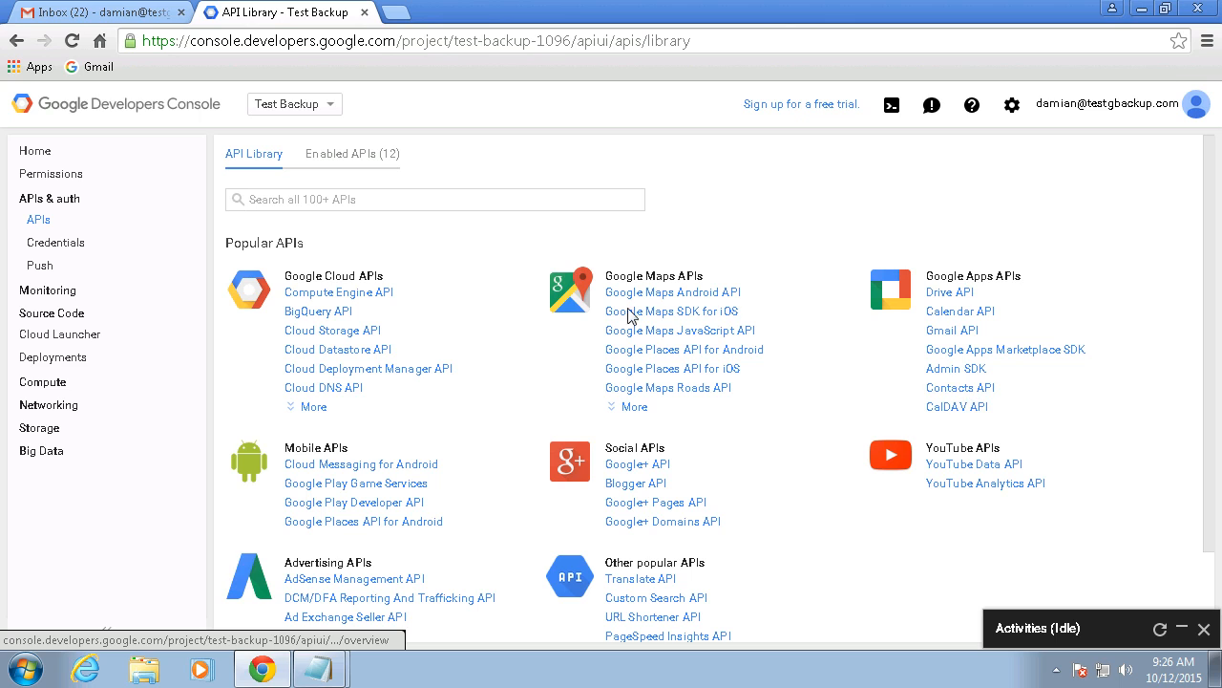
Create service account credentials with a JSON key and dismiss the new key pair notice.
left_click(70, 248)
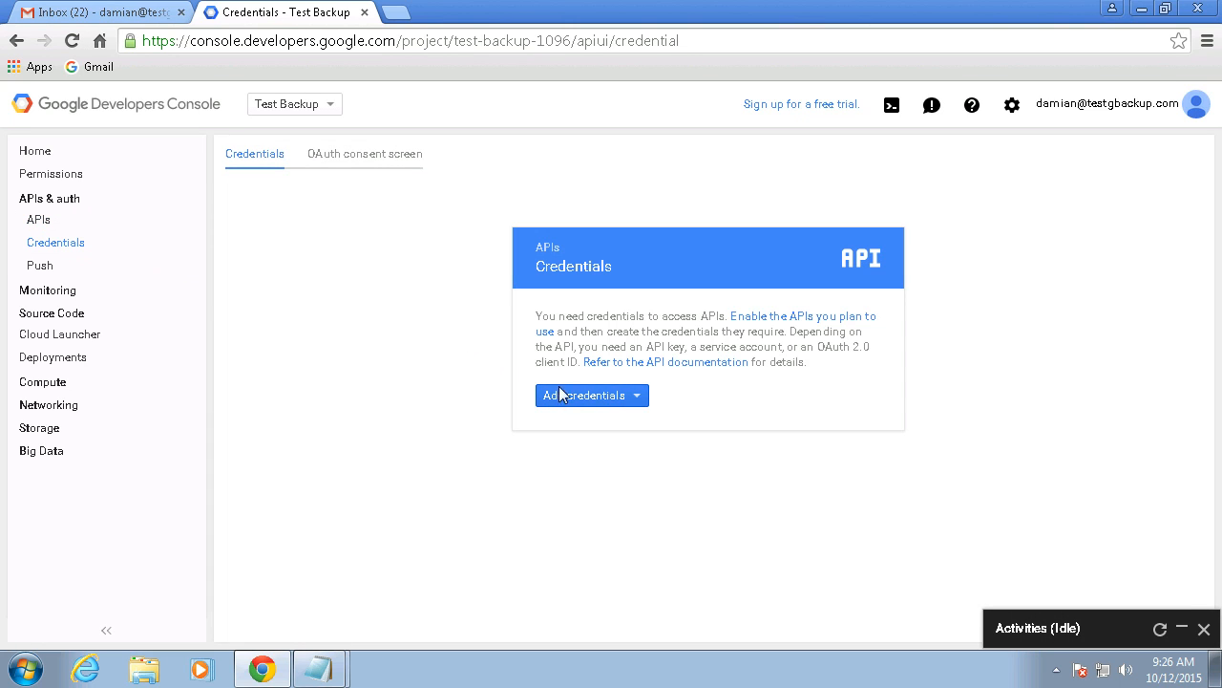
left_click(608, 401)
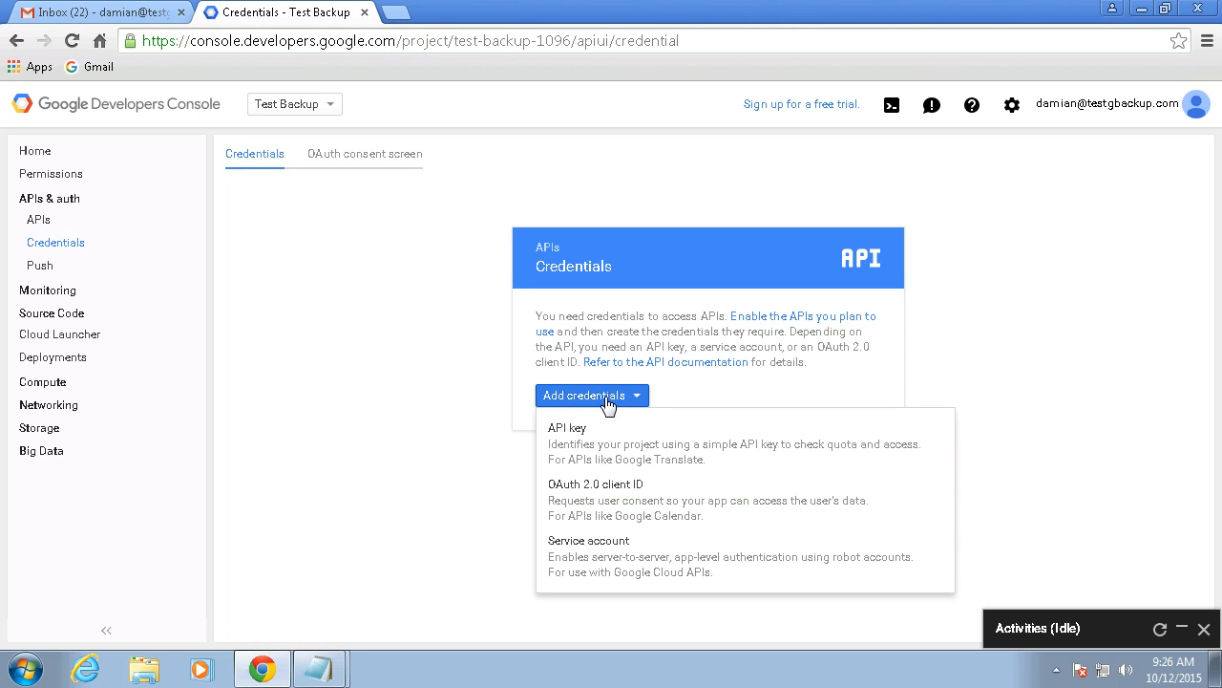
left_click(598, 551)
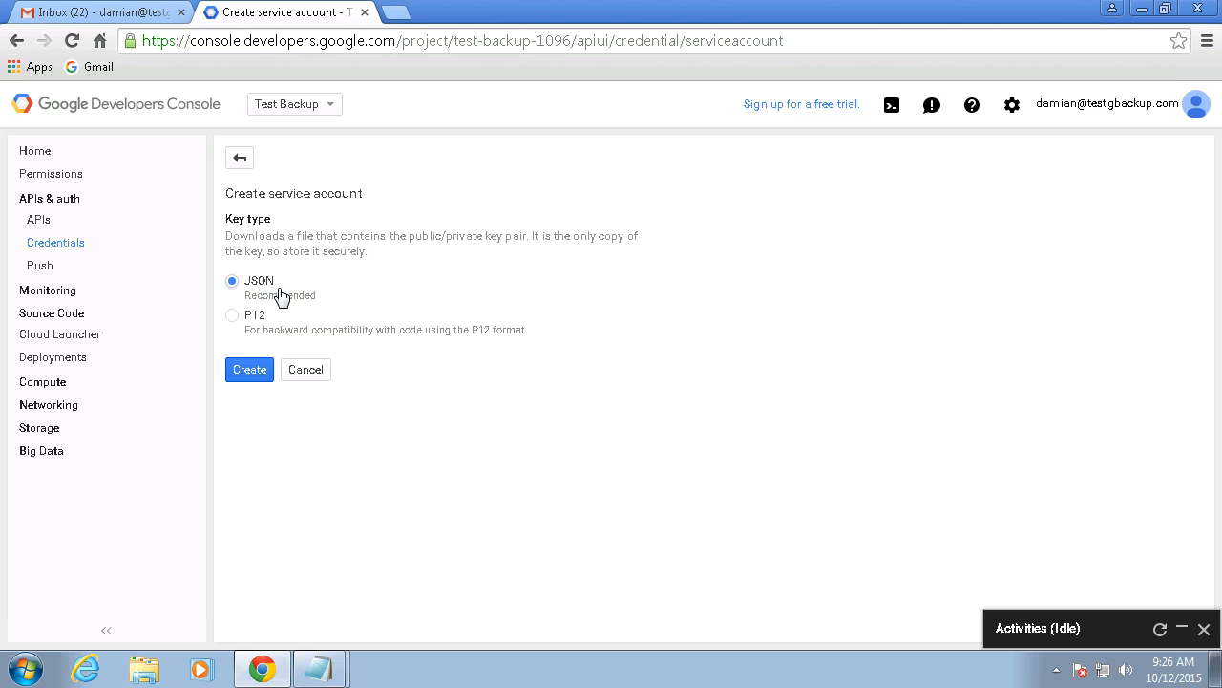
left_click(251, 371)
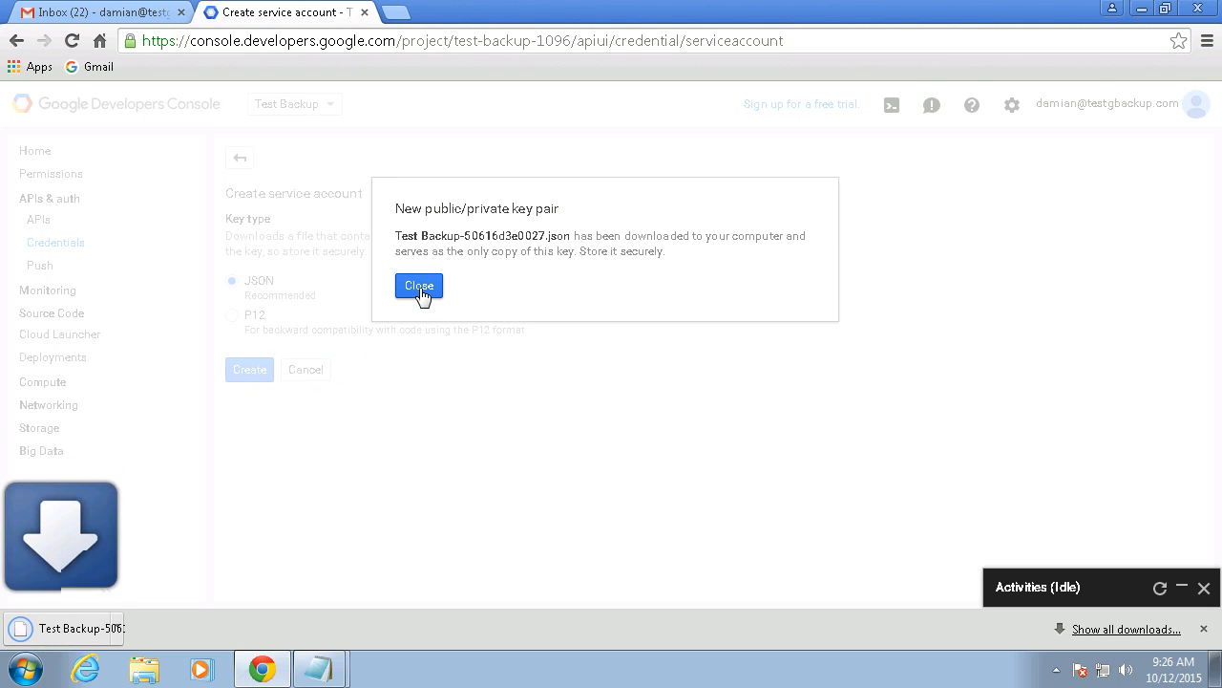
left_click(424, 292)
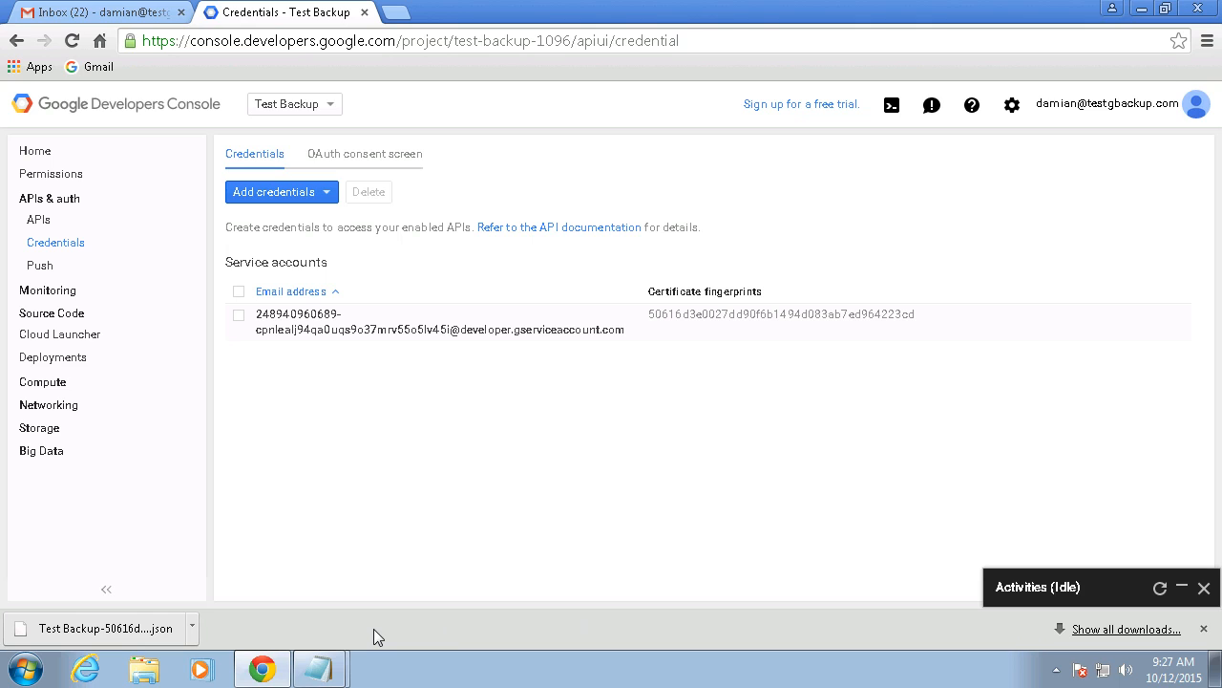
Open the new service account's details and copy its Client ID.
left_click(292, 323)
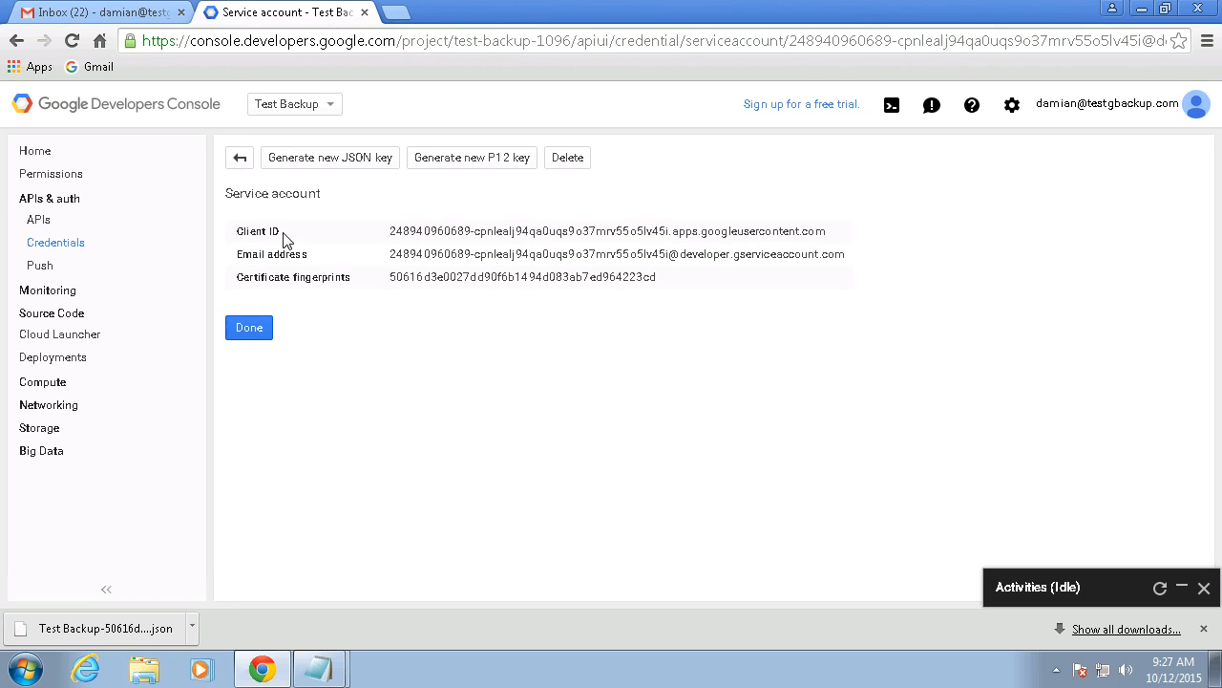
left_click_drag(391, 231, 831, 235)
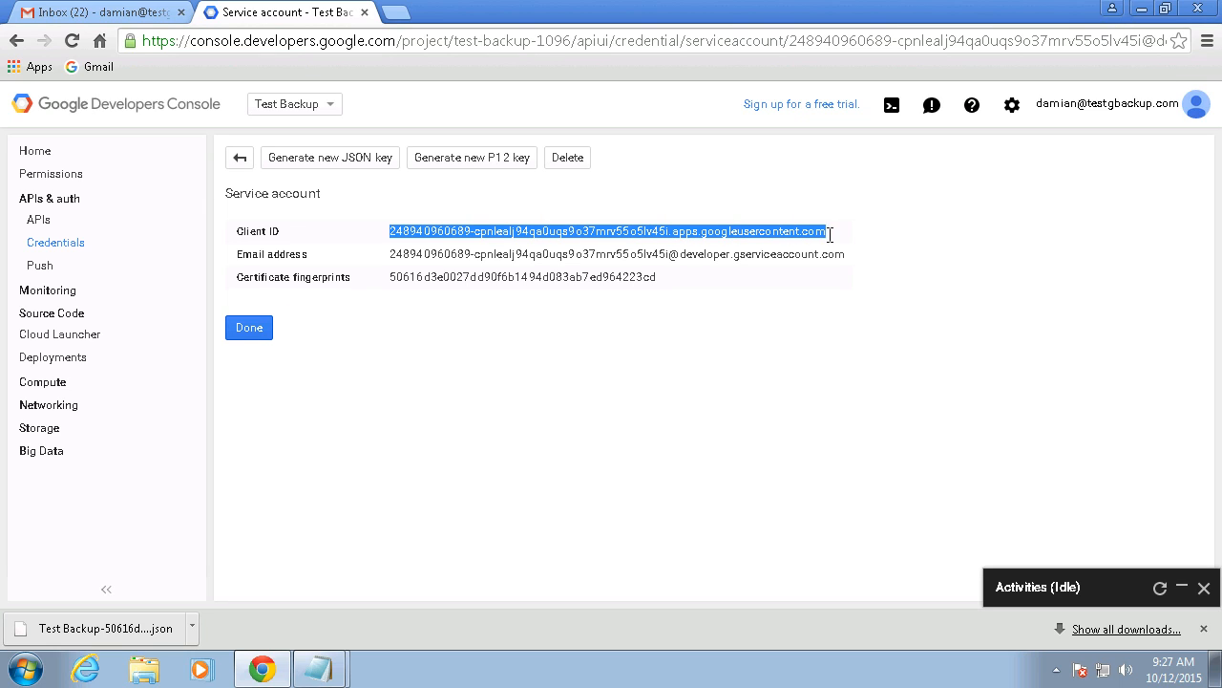
right_click(798, 230)
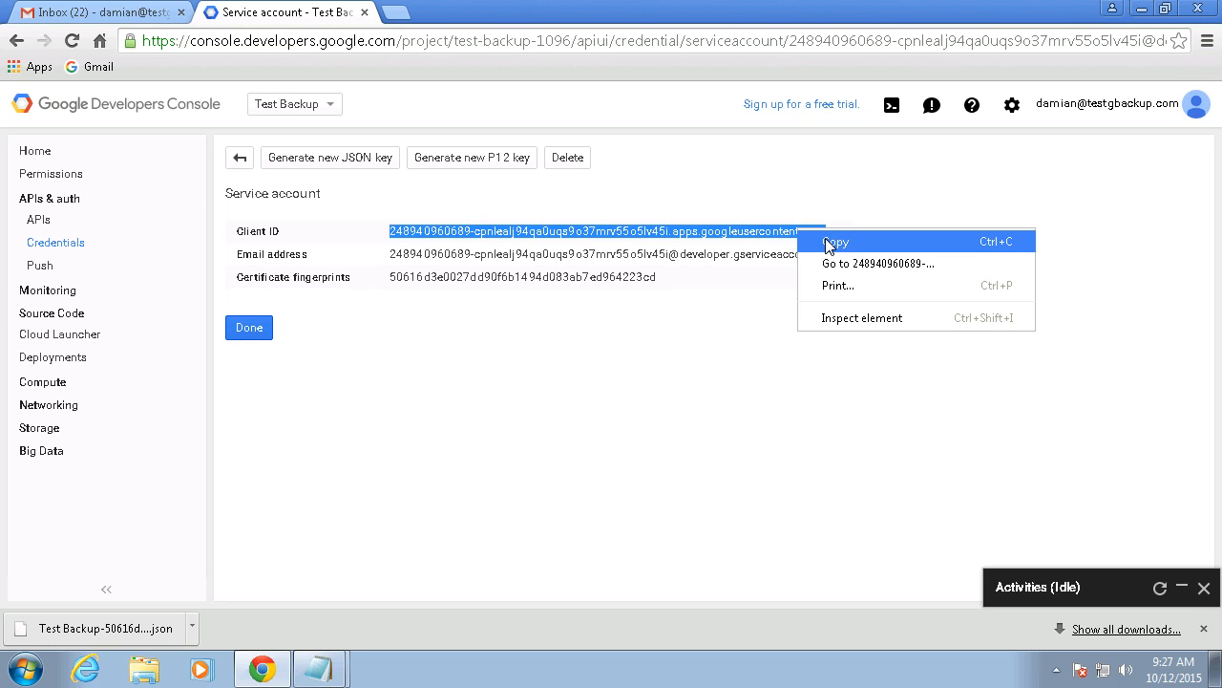
left_click(830, 243)
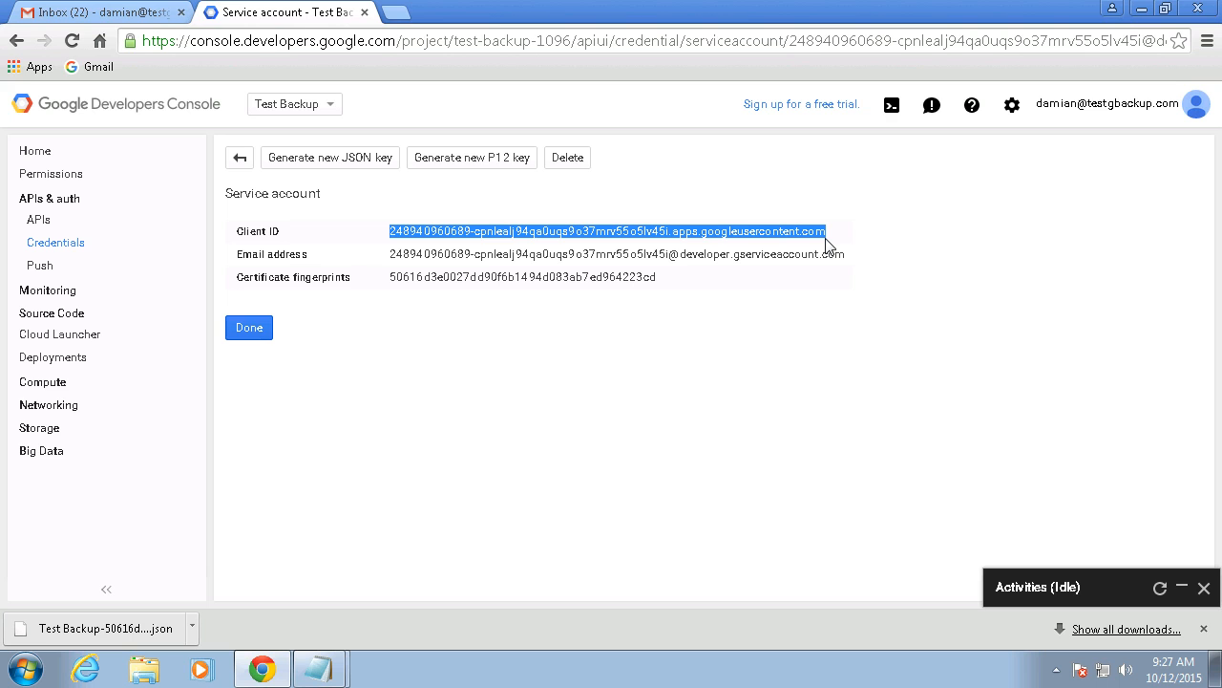
Go to the Gmail inbox and open the Google Admin console from the additional Google apps.
left_click(110, 19)
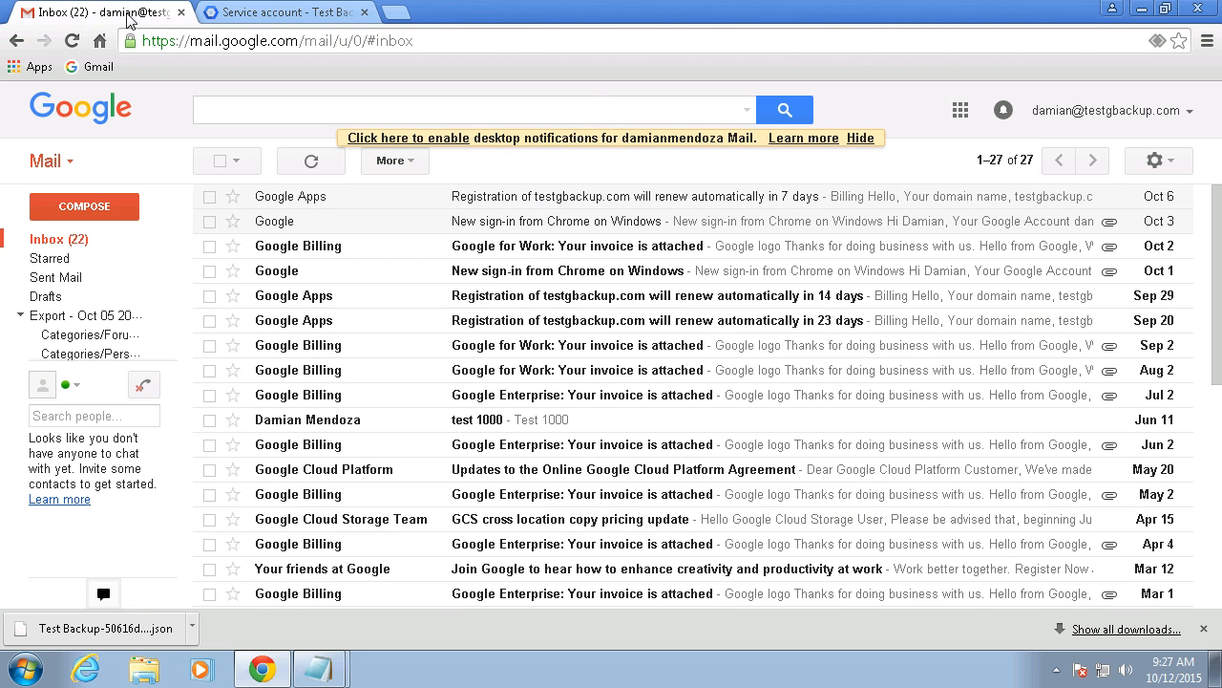
left_click(962, 113)
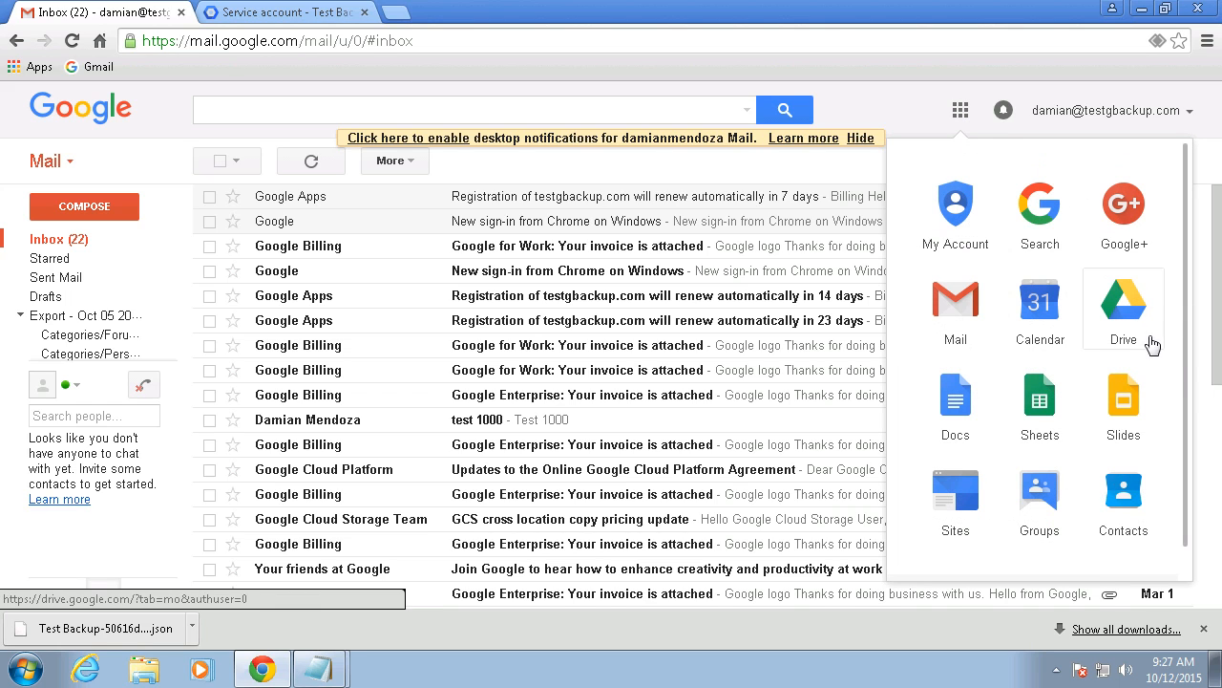
scroll(1192, 387, "down", 1)
scroll(1194, 405, "down", 1)
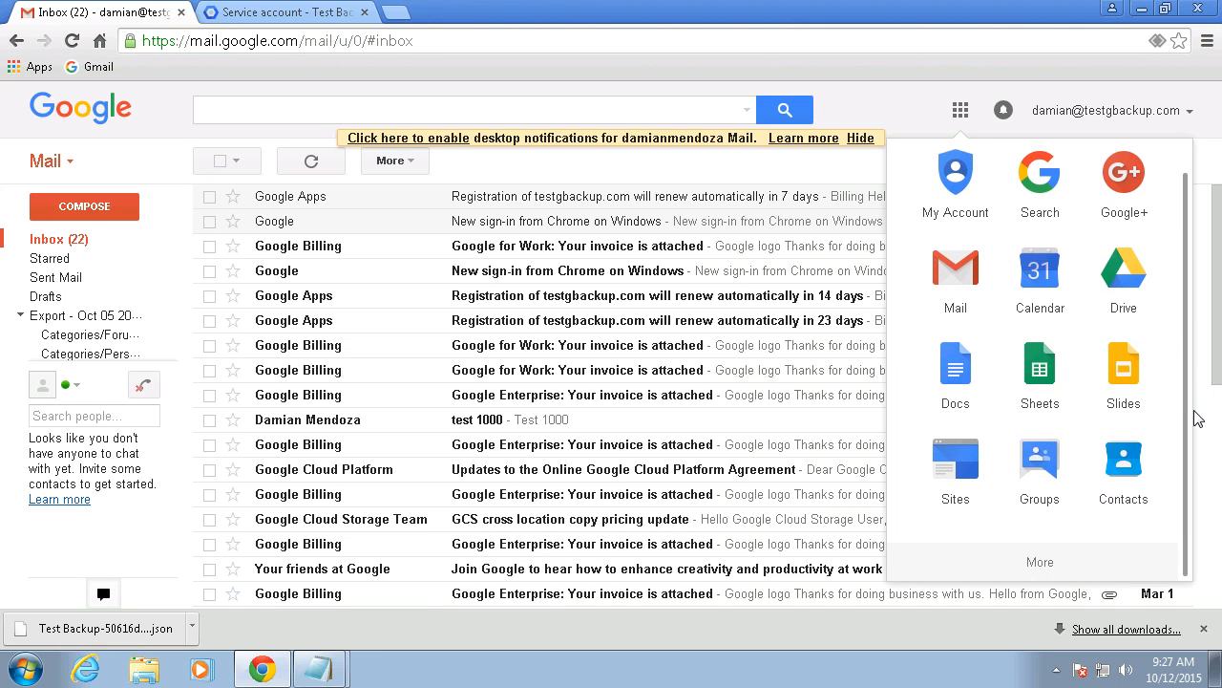
left_click(1043, 570)
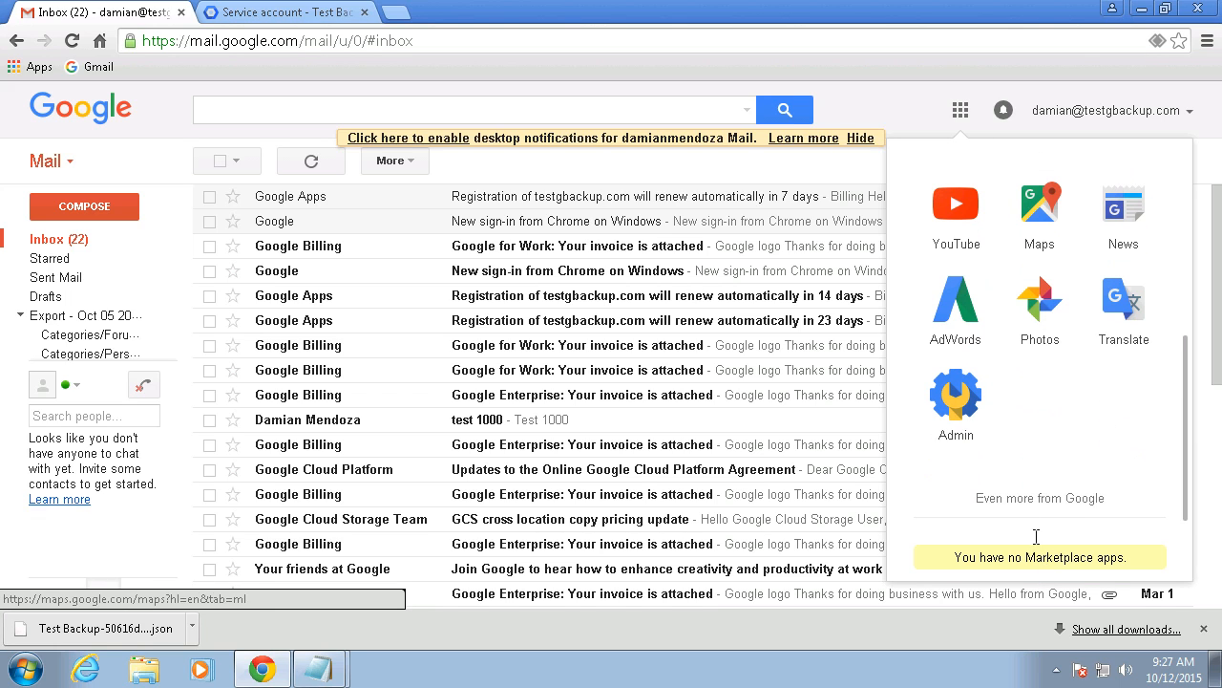
left_click(957, 407)
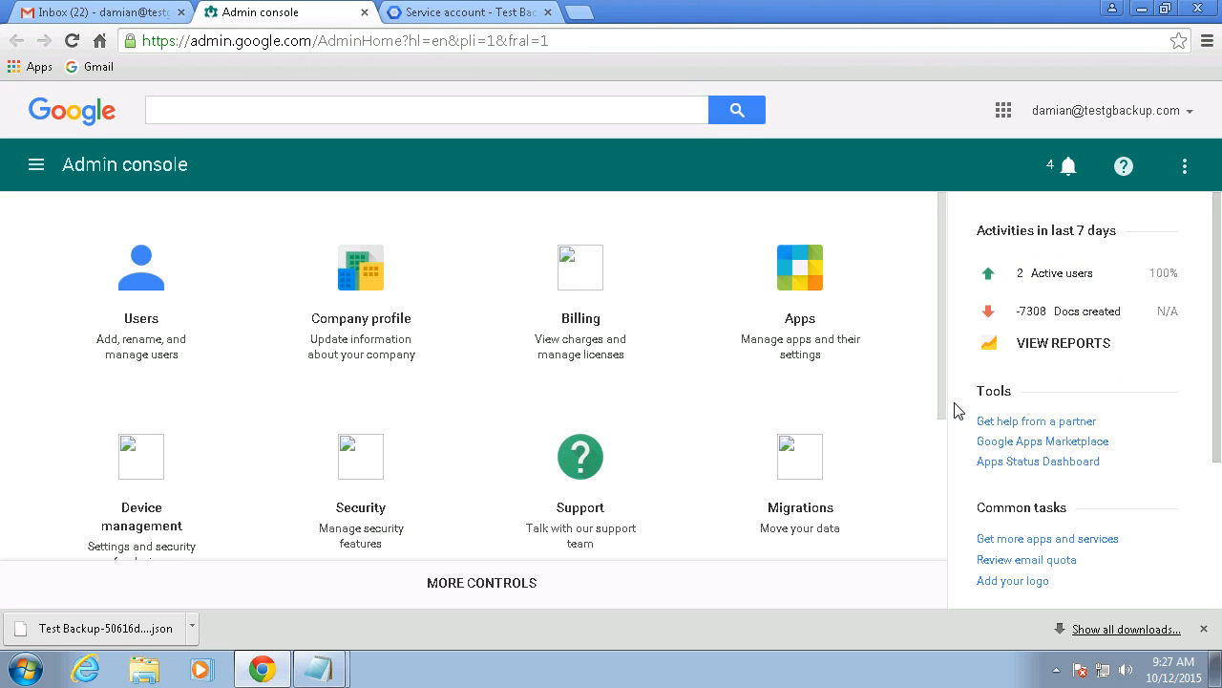
Open API client access management from the advanced authentication settings in the domain's Security section.
left_click(363, 513)
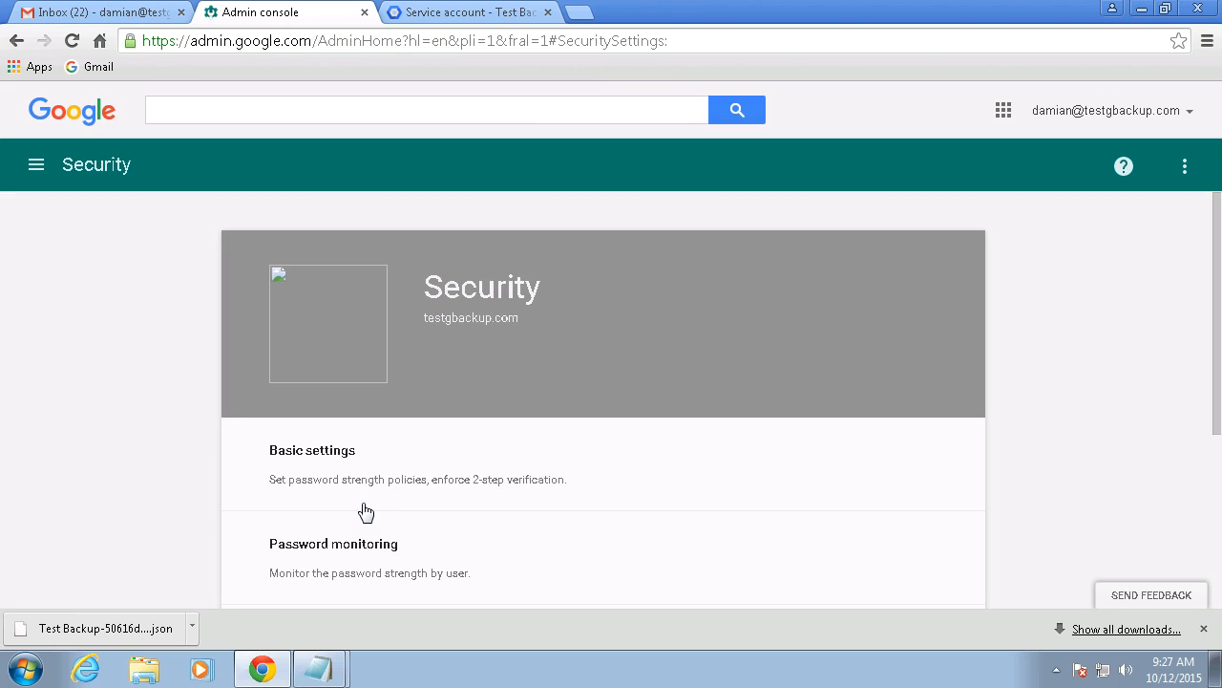
scroll(365, 513, "down", 2)
scroll(366, 513, "down", 1)
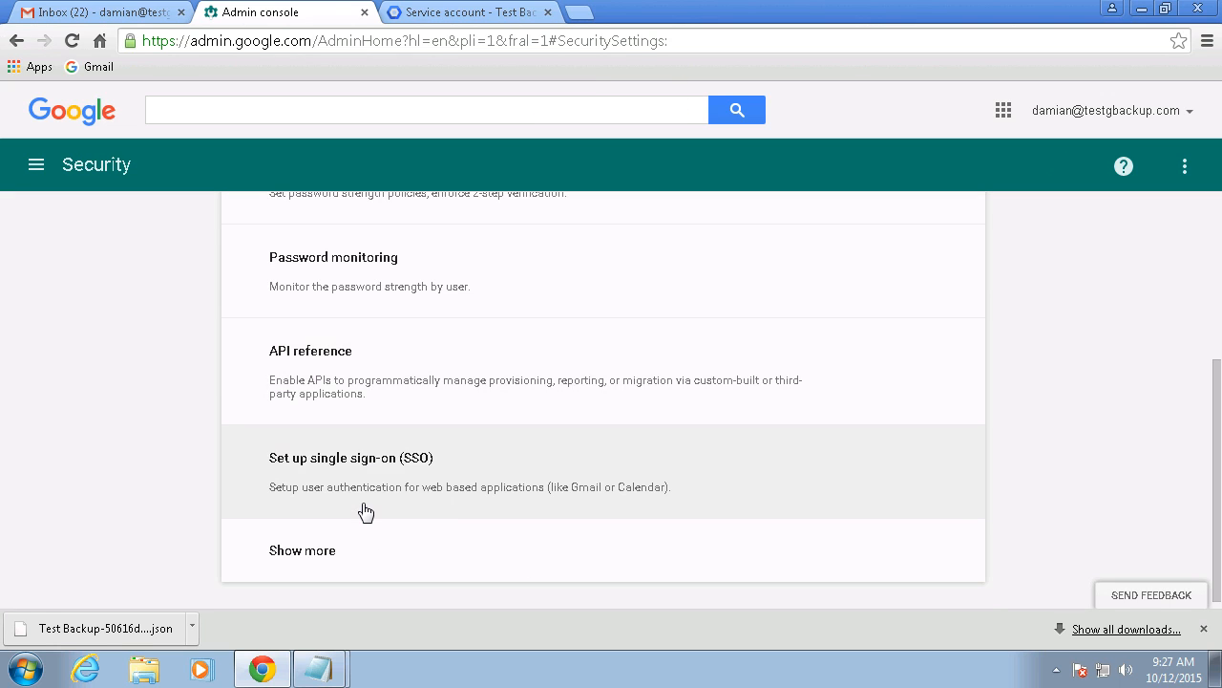
left_click(329, 555)
scroll(365, 524, "down", 1)
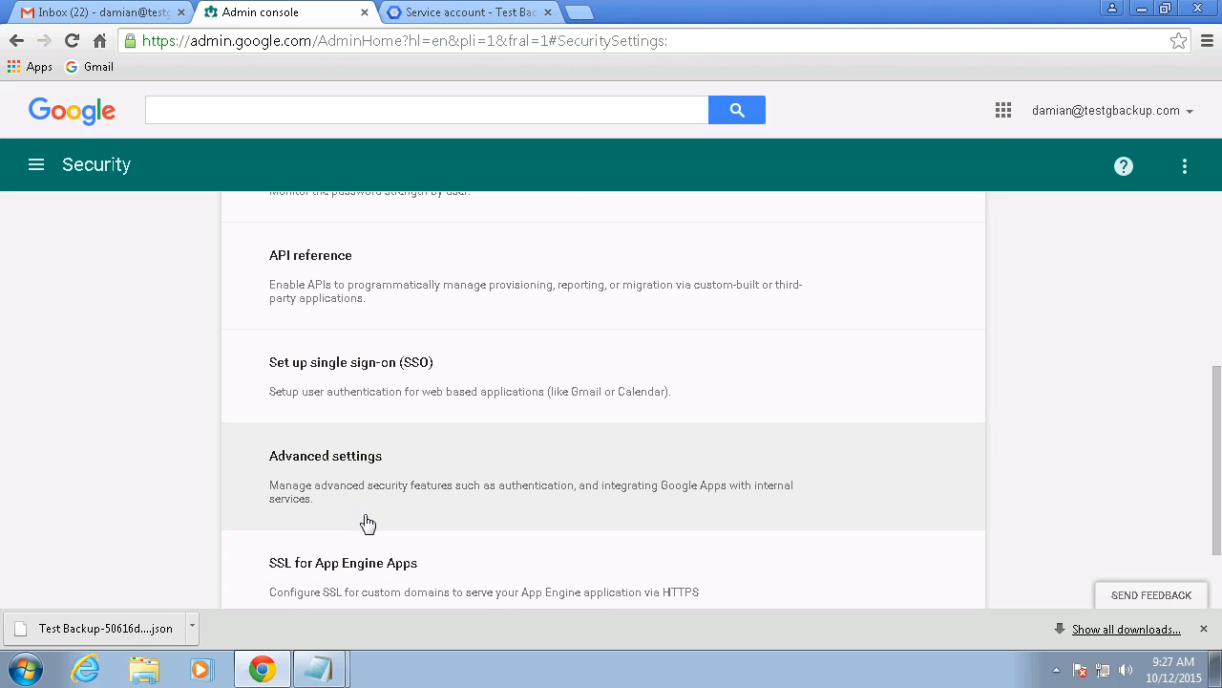
left_click(325, 467)
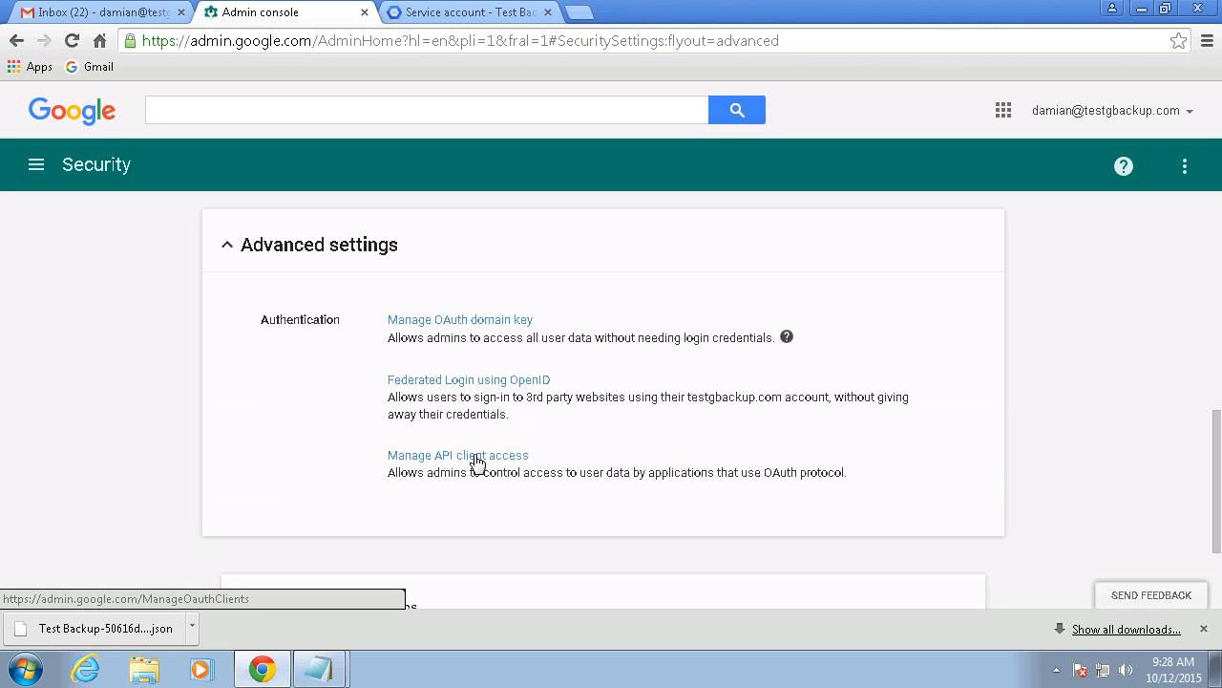
left_click(477, 459)
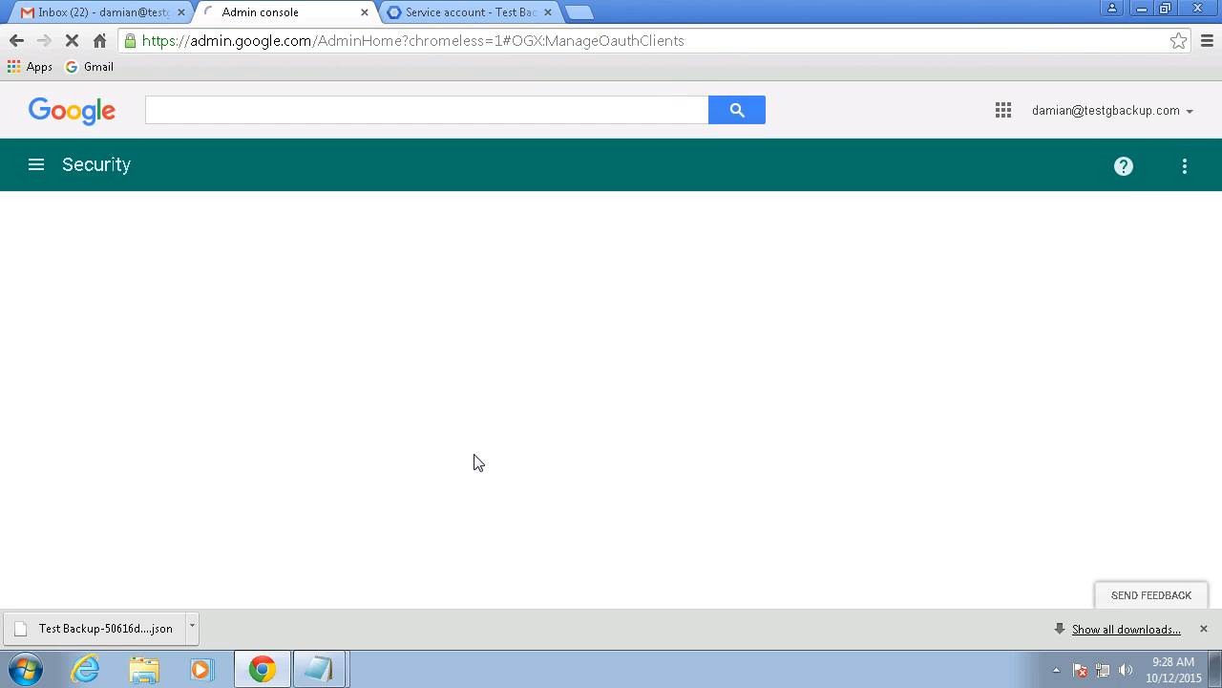
Paste the copied service account Client ID as the client name for a new authorized API client.
scroll(476, 459, "down", 2)
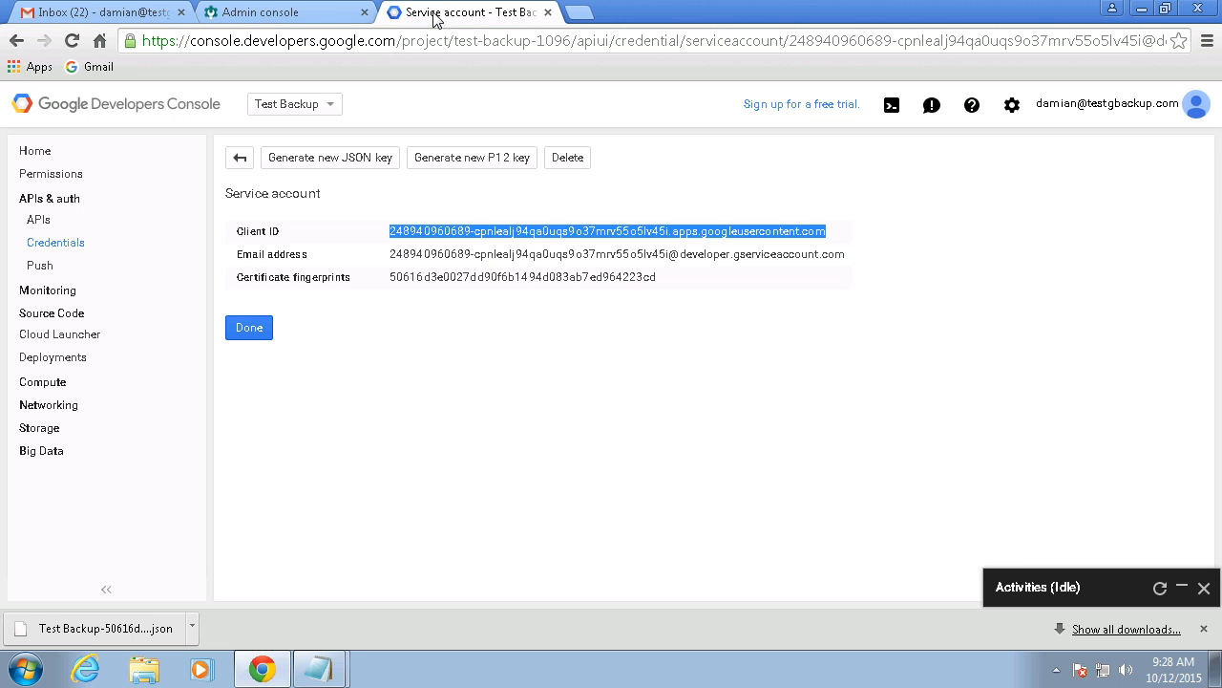
left_click(437, 19)
left_click(324, 17)
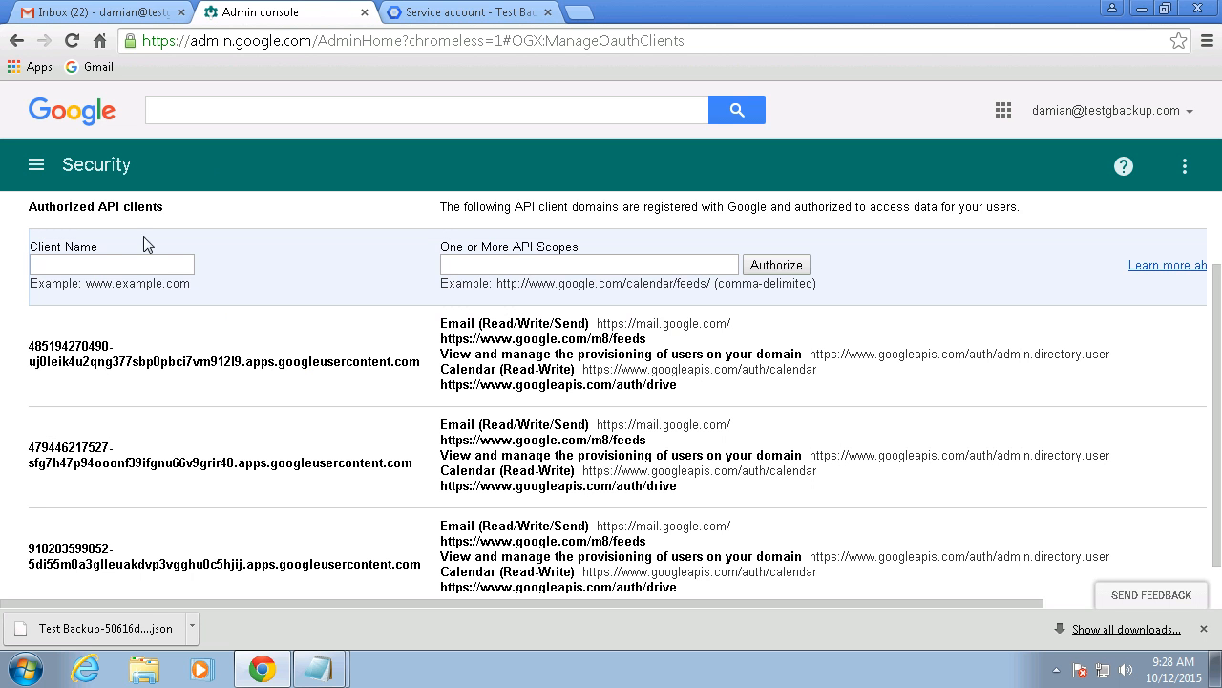
right_click(134, 260)
left_click(191, 372)
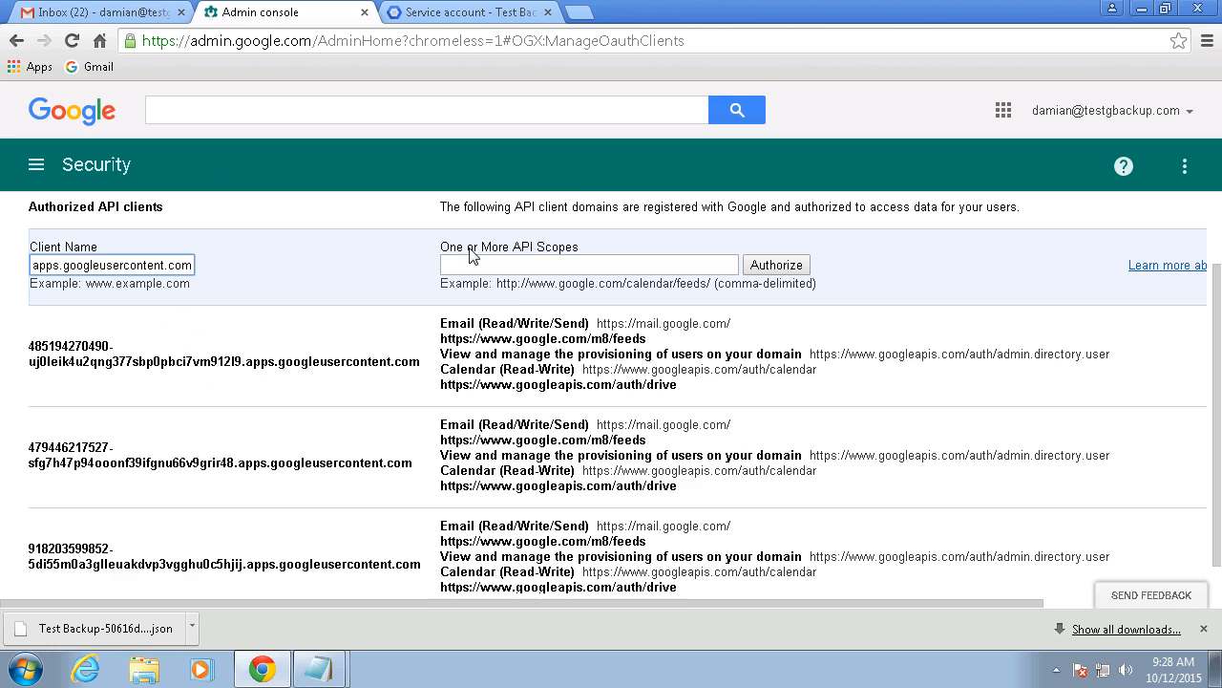
Switch to the GooglBackup1 file in Notepad and copy the comma-separated API scopes for admin.directory.user, drive, mail, calendar and m8/feeds.
left_click(1142, 8)
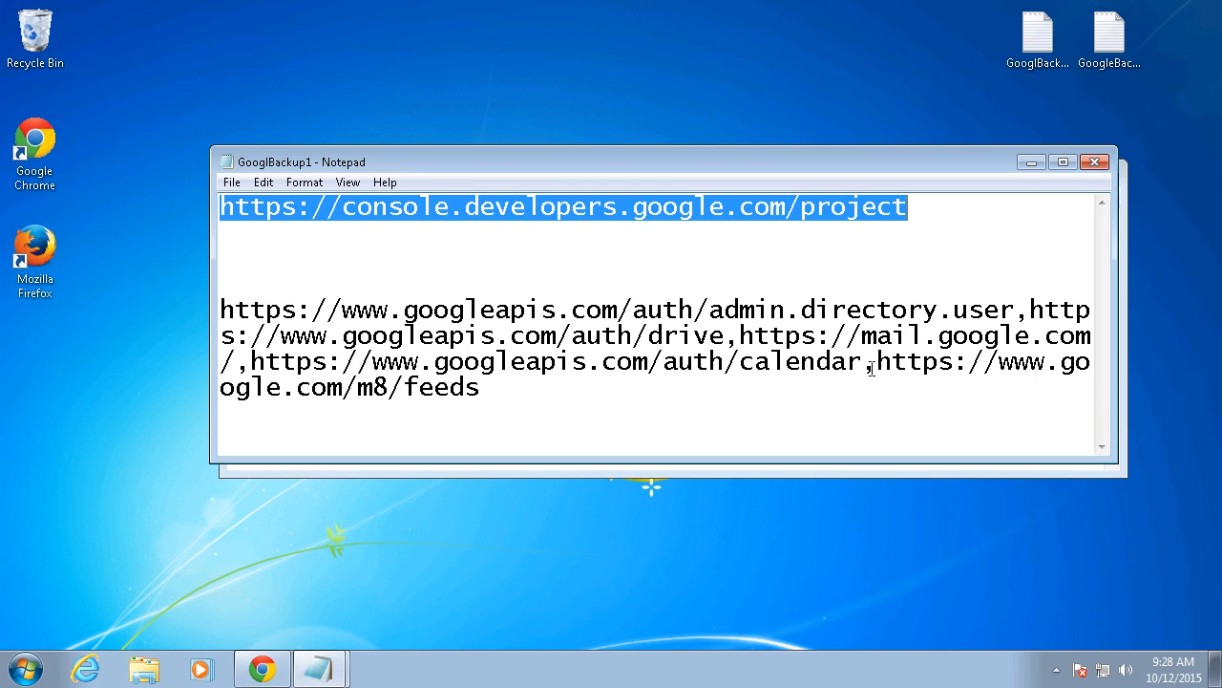
left_click_drag(494, 396, 206, 310)
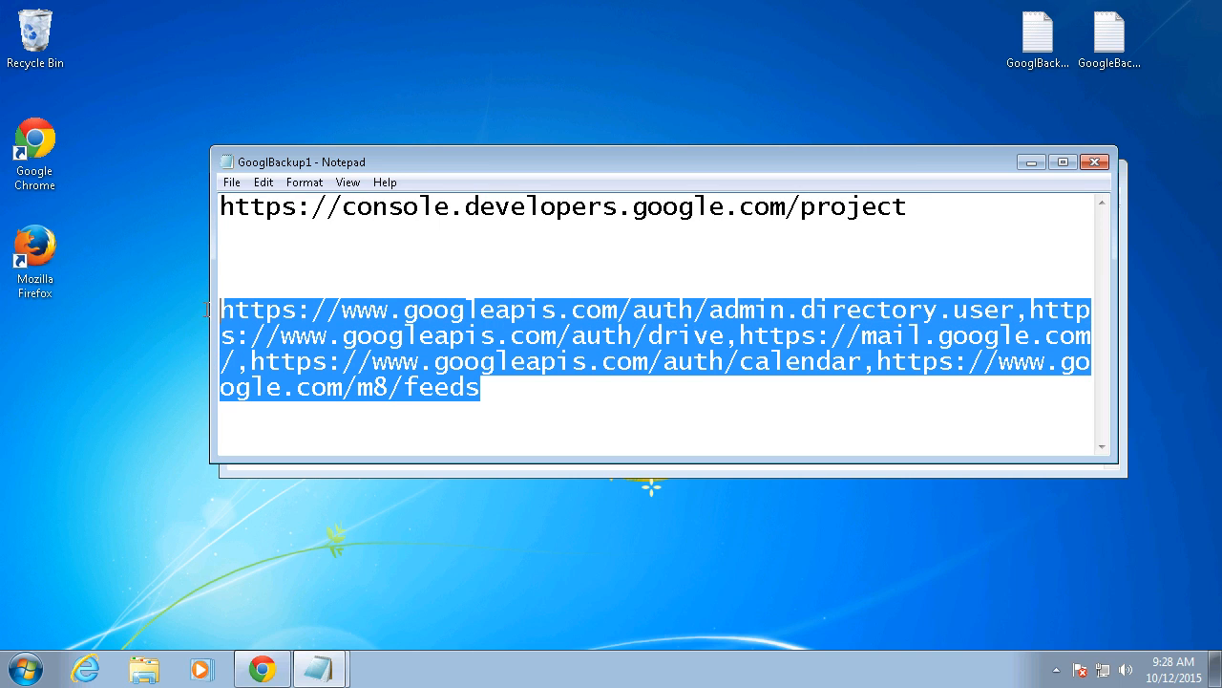
right_click(247, 309)
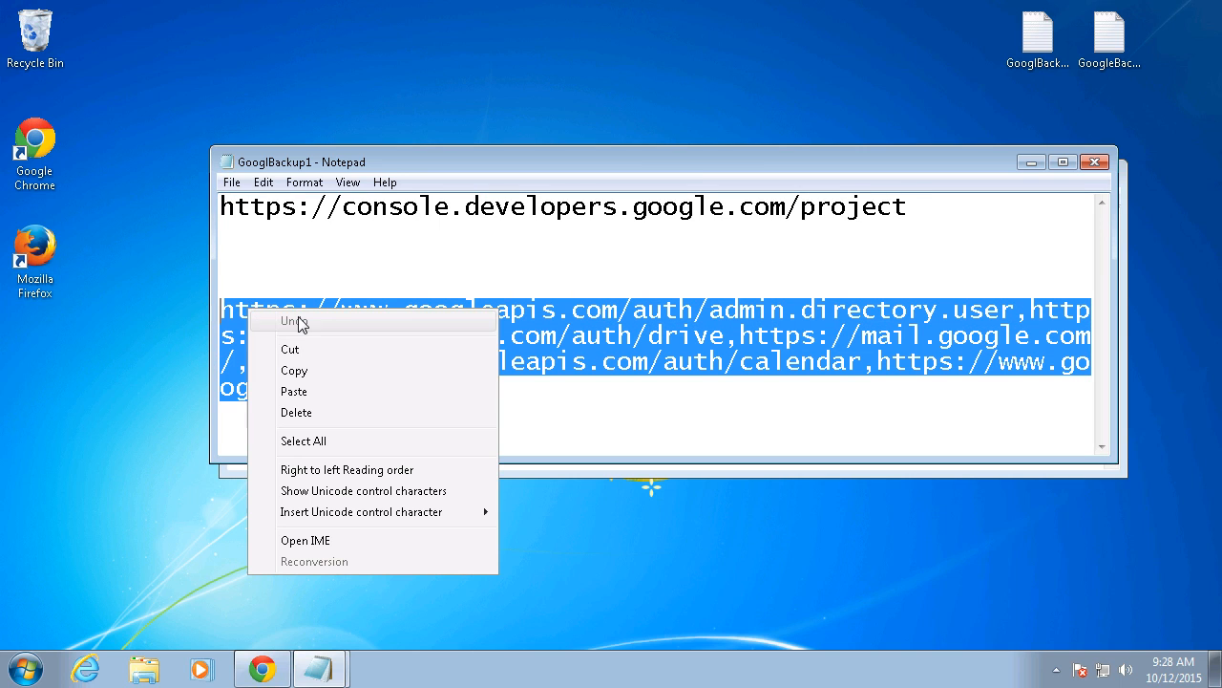
left_click(298, 370)
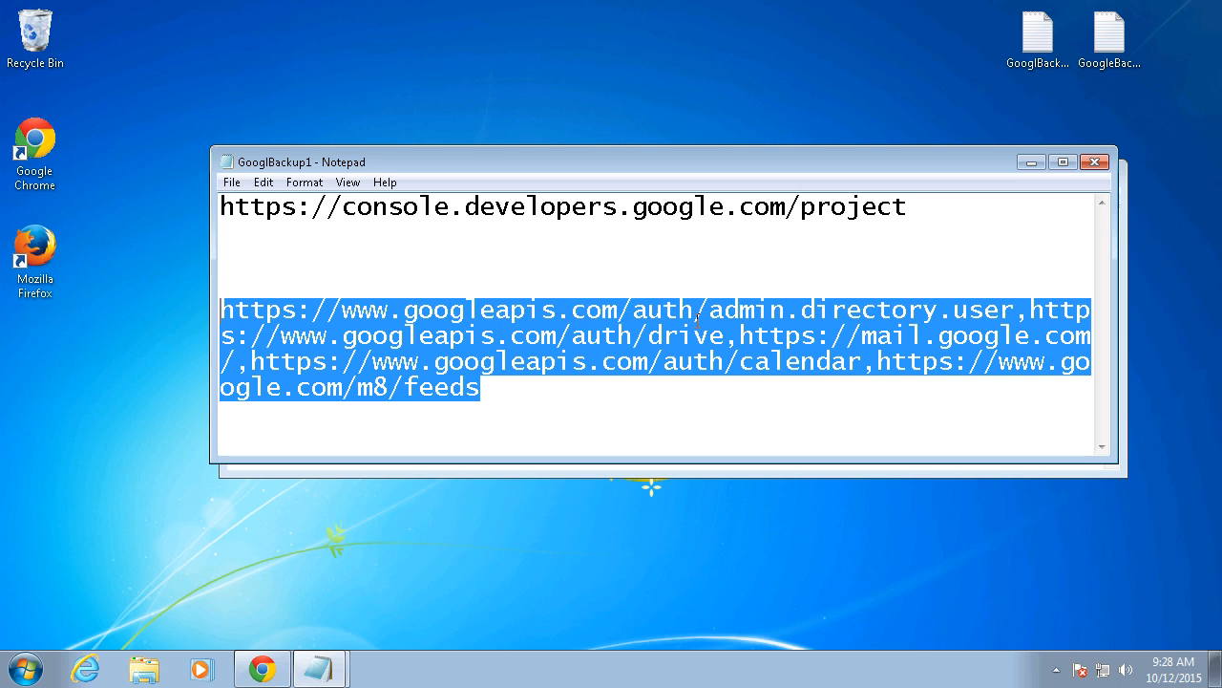
Switch back to Chrome, paste the copied scopes as the client's API scopes and authorize the client.
left_click(262, 672)
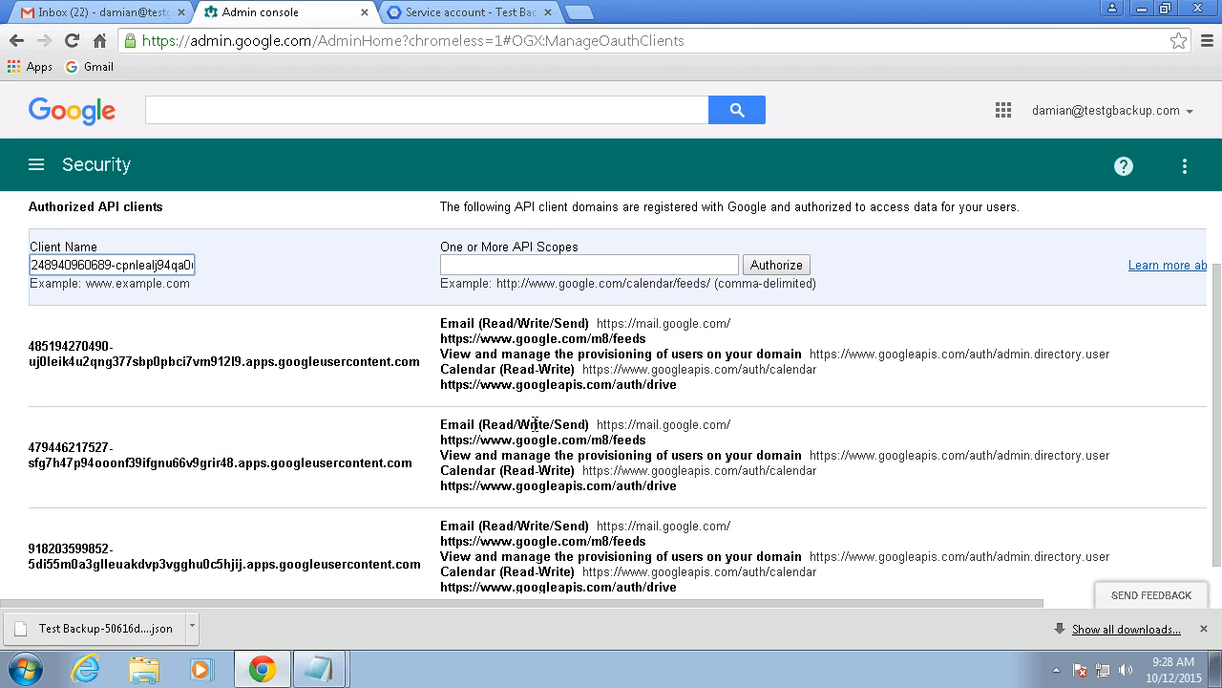
left_click(505, 266)
right_click(527, 264)
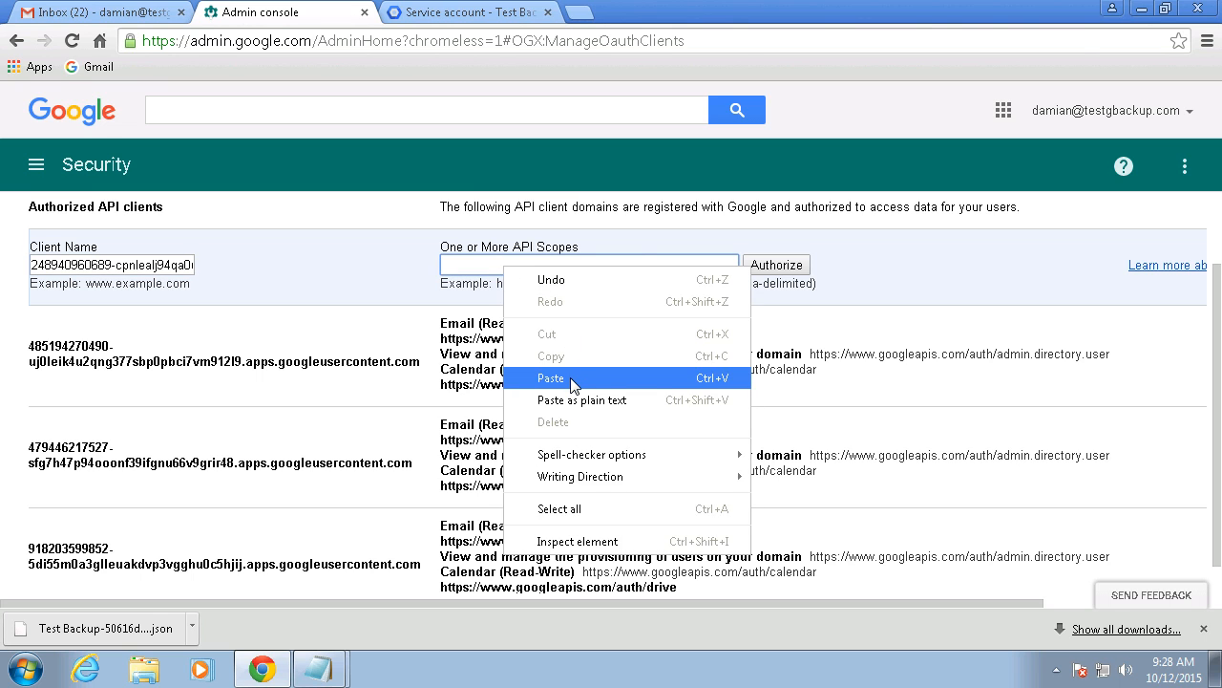
left_click(574, 379)
left_click(795, 272)
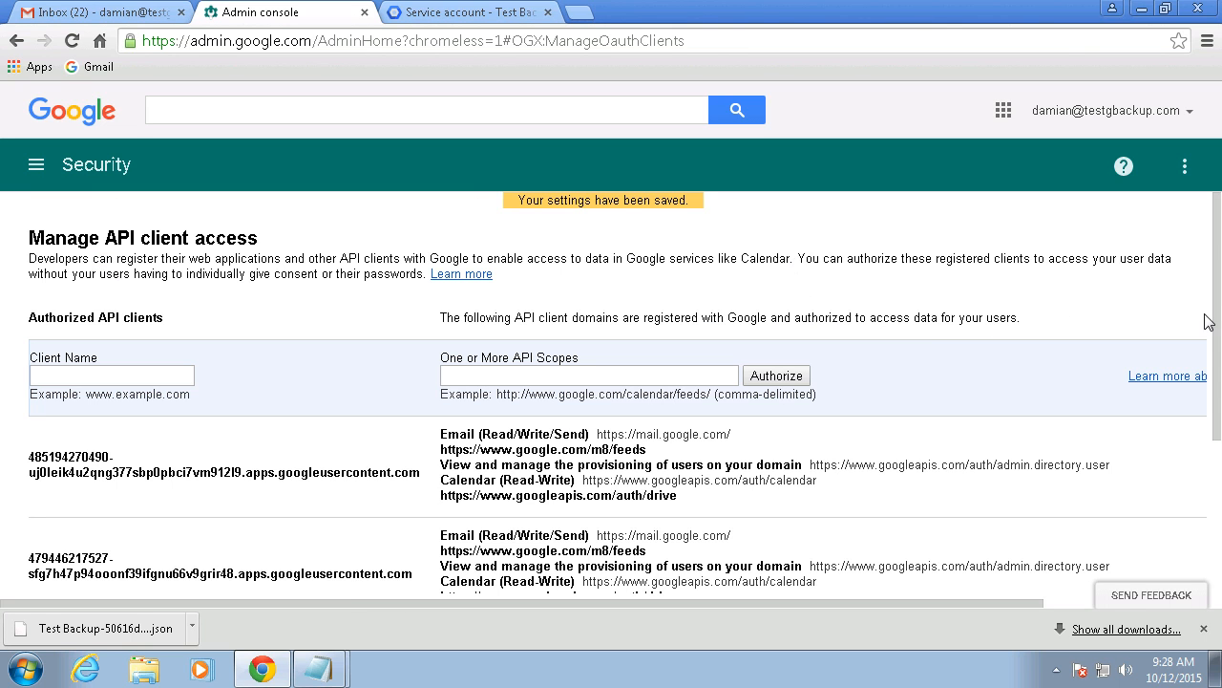
Check the newly authorized client's ID against the service account's Client ID and view its scopes and removal option.
left_click_drag(1218, 335, 1218, 486)
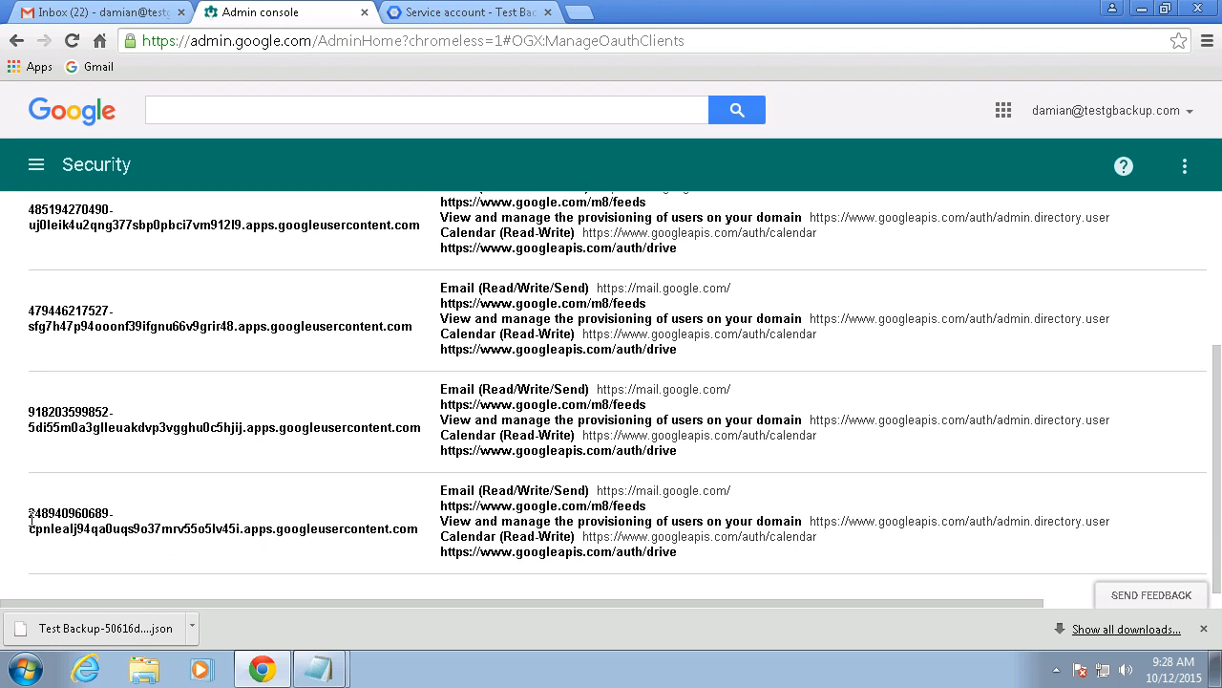
left_click(432, 14)
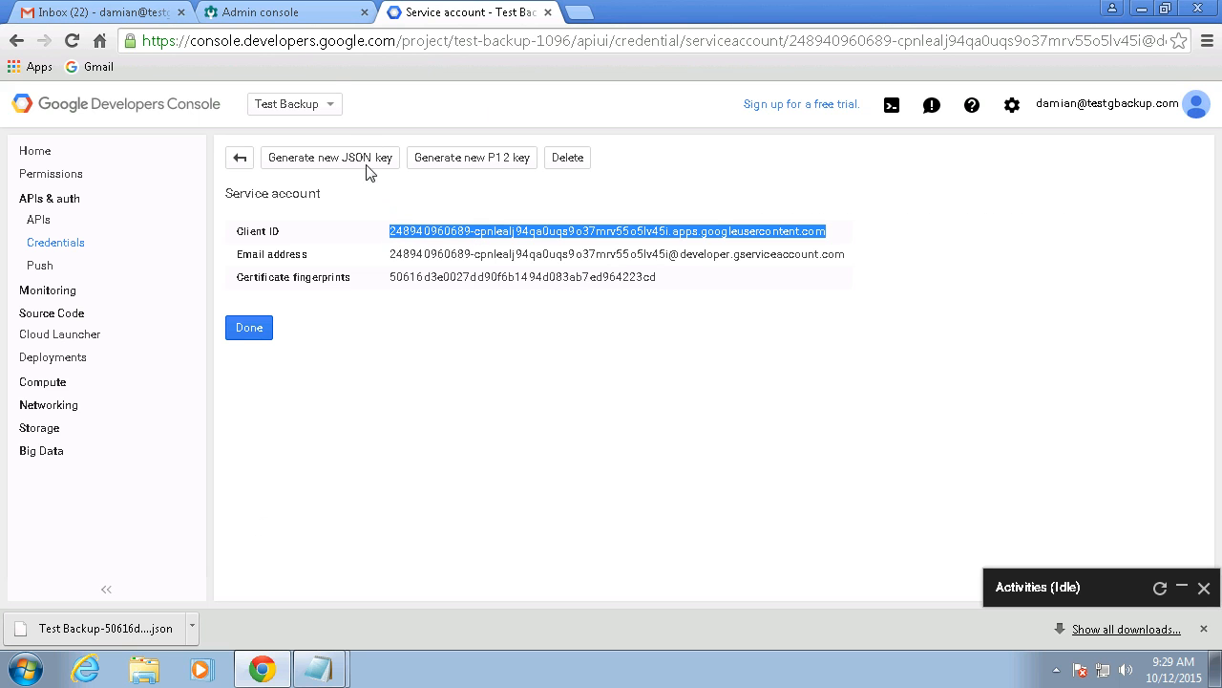
left_click(299, 19)
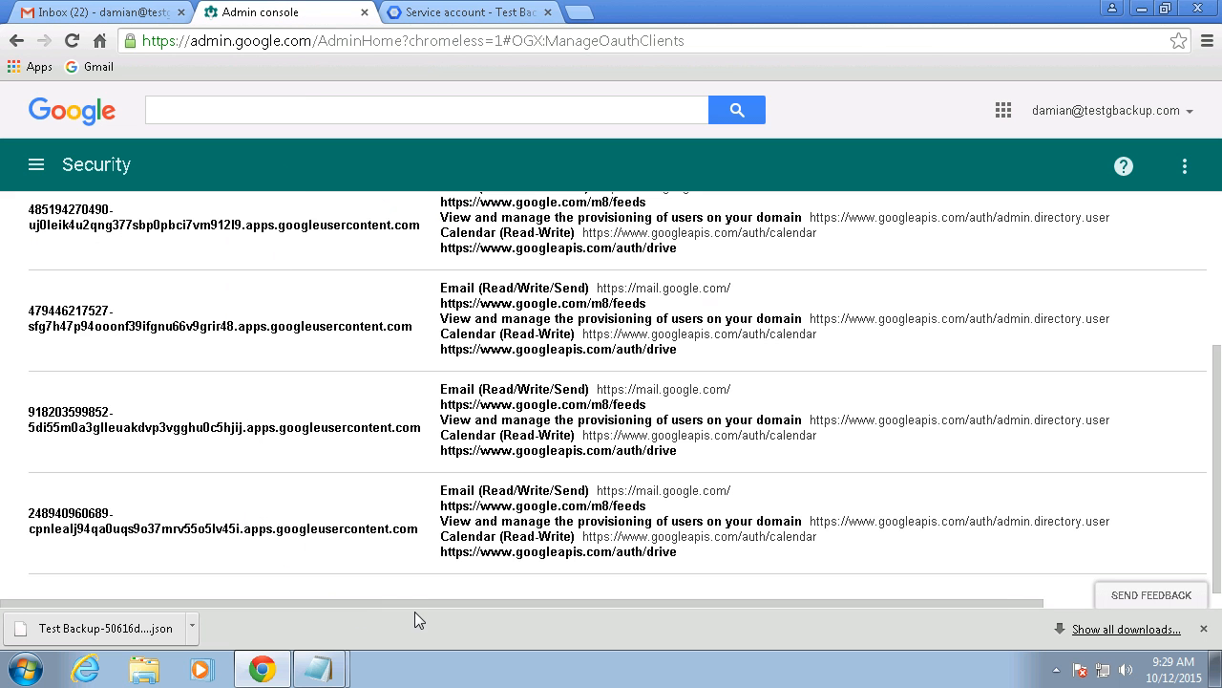
left_click_drag(465, 610, 644, 630)
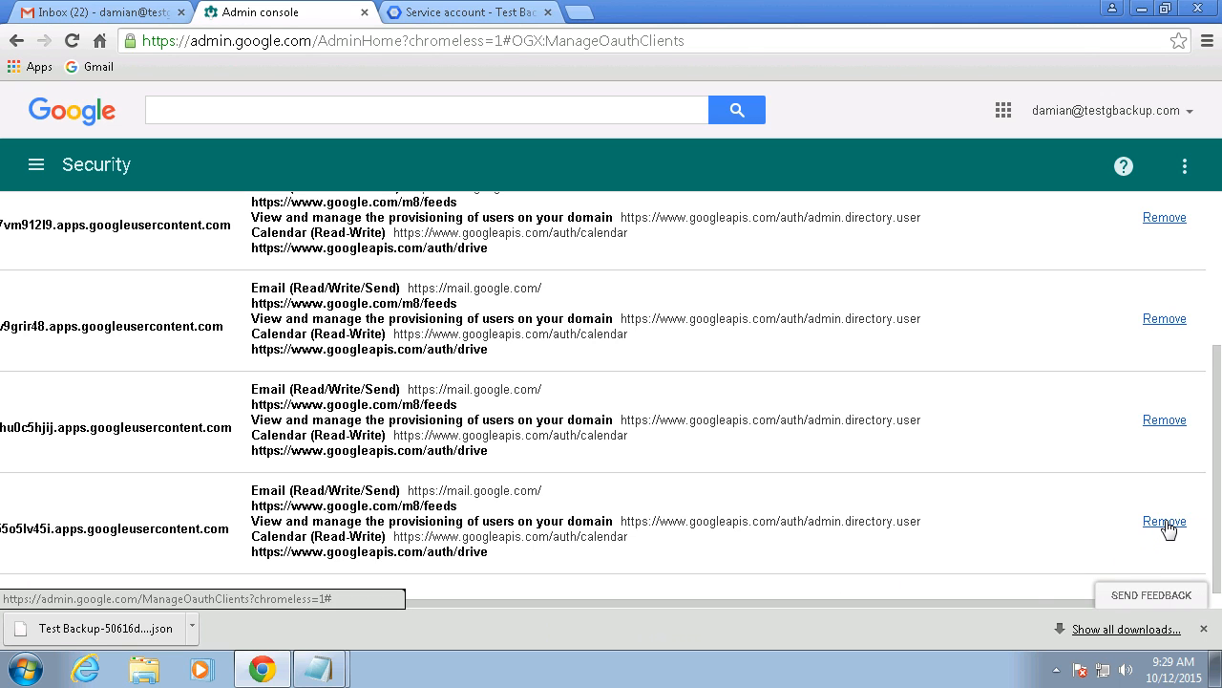
left_click_drag(1021, 604, 204, 635)
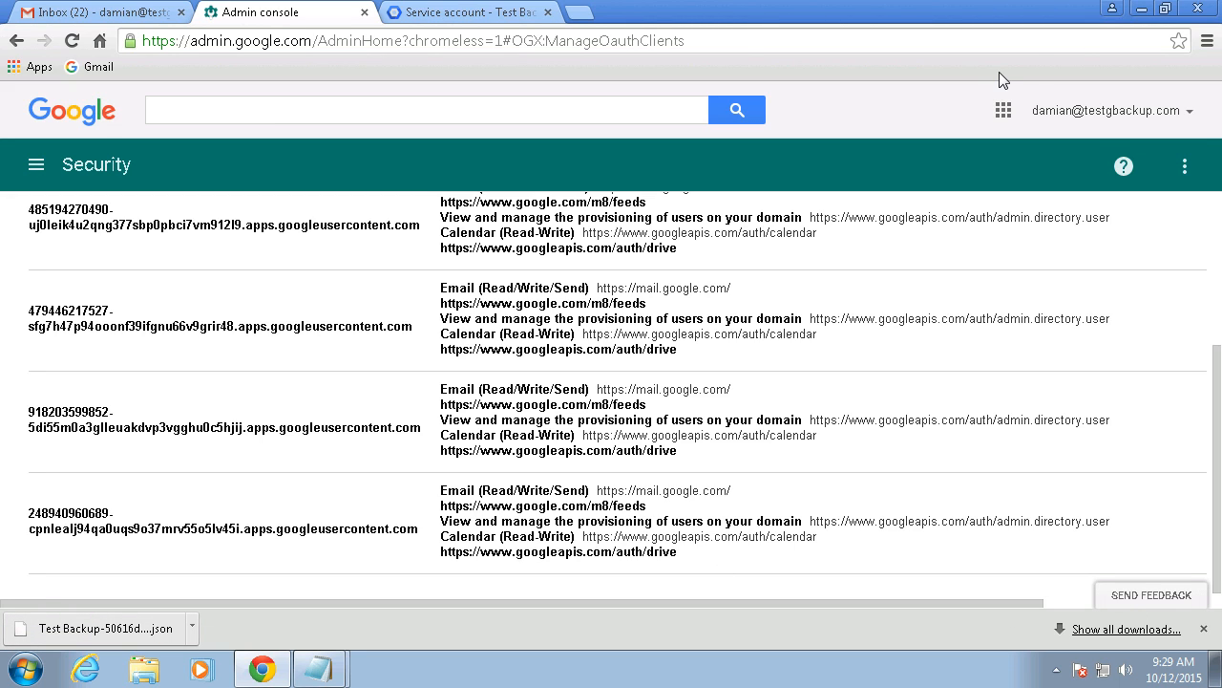
Open the full list of browser downloads.
left_click(1145, 630)
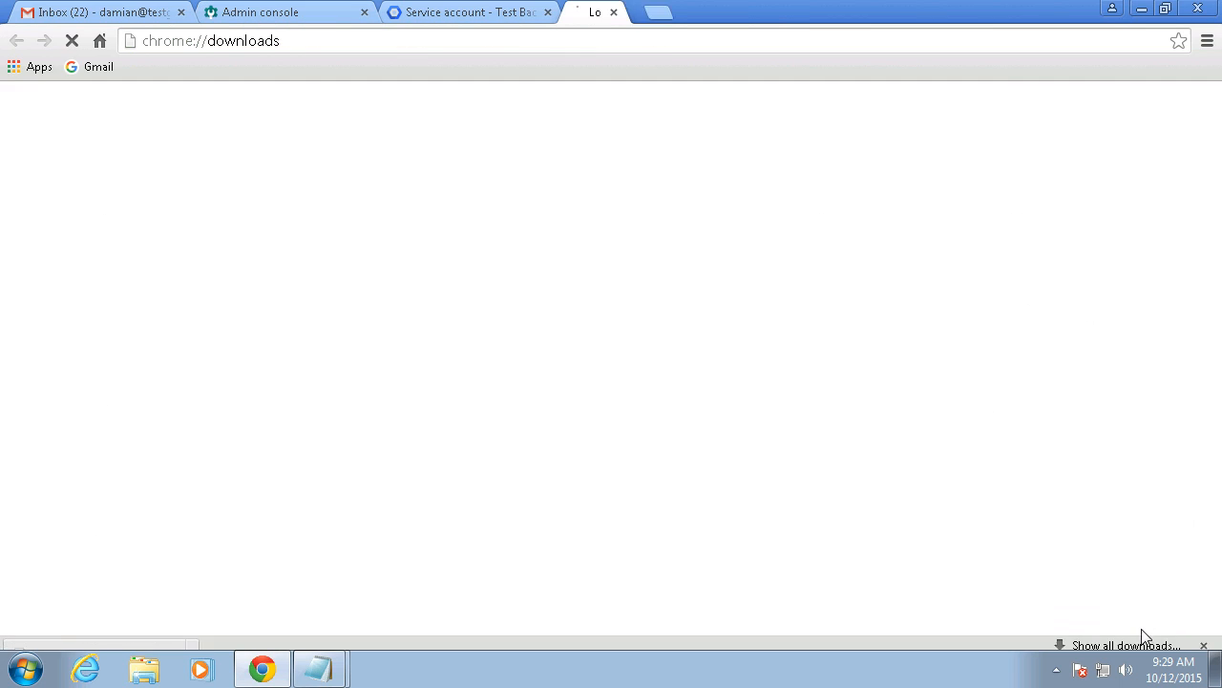